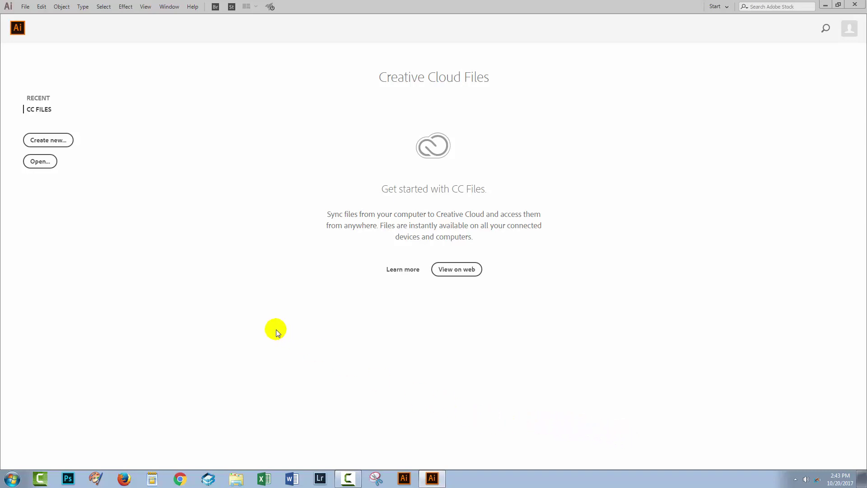
Step: Create a new Web 1000 × 1000 document with its units set to Pixels
click(45, 141)
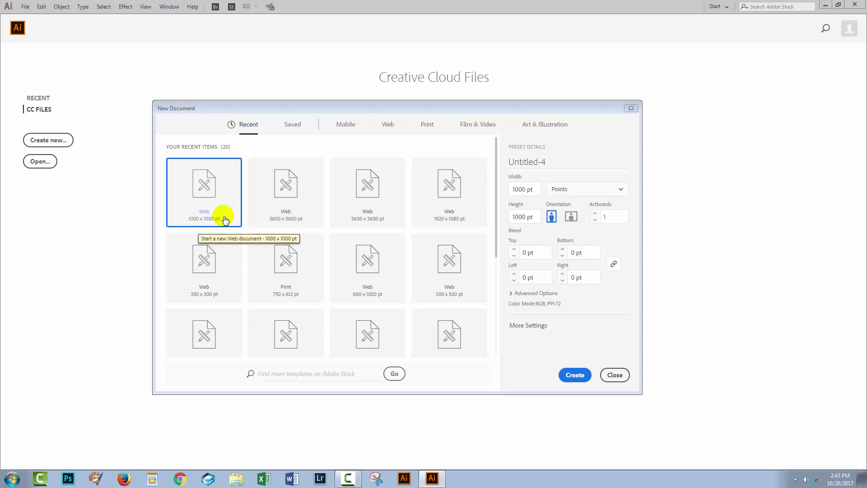
click(592, 193)
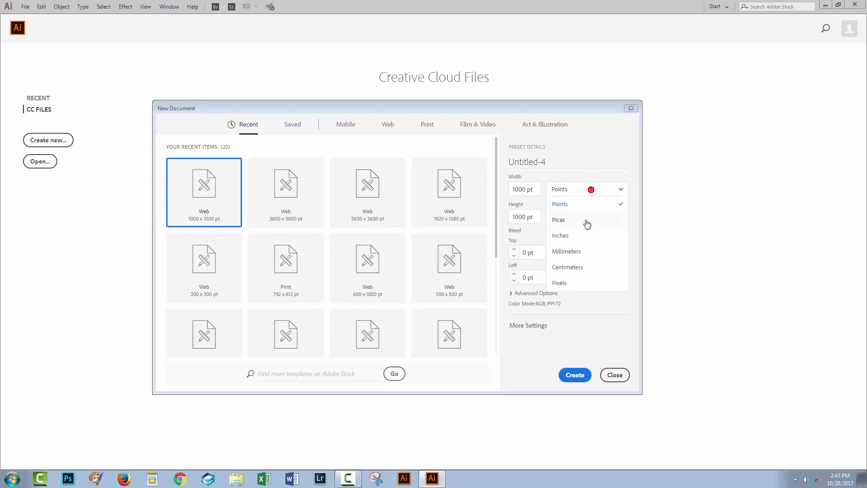
click(562, 279)
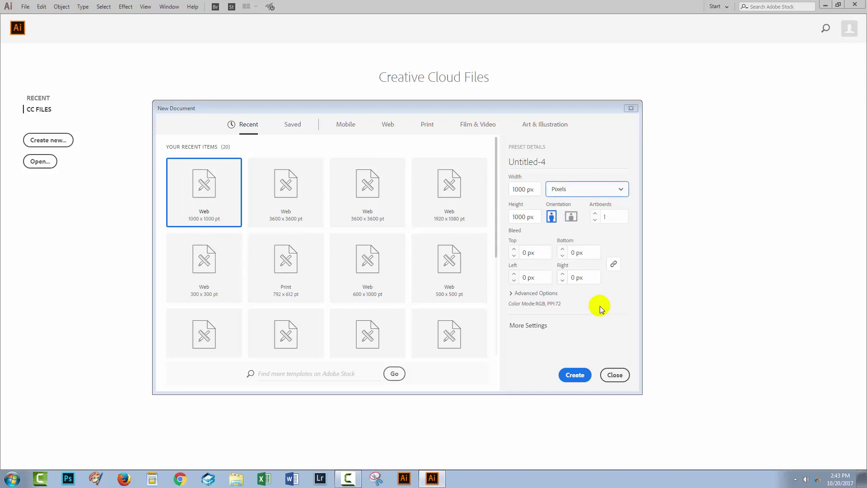
click(576, 378)
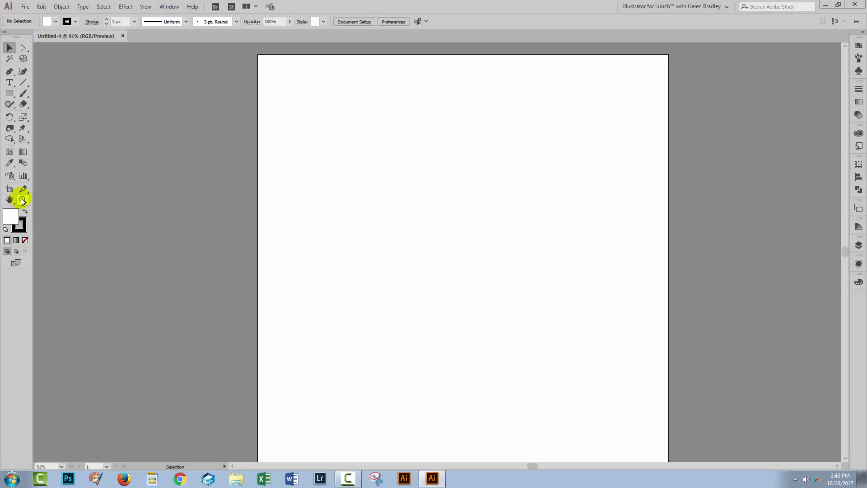
Step: Zoom out to 50% and create a 3-sided polygon with the Polygon tool
alt+click(415, 266)
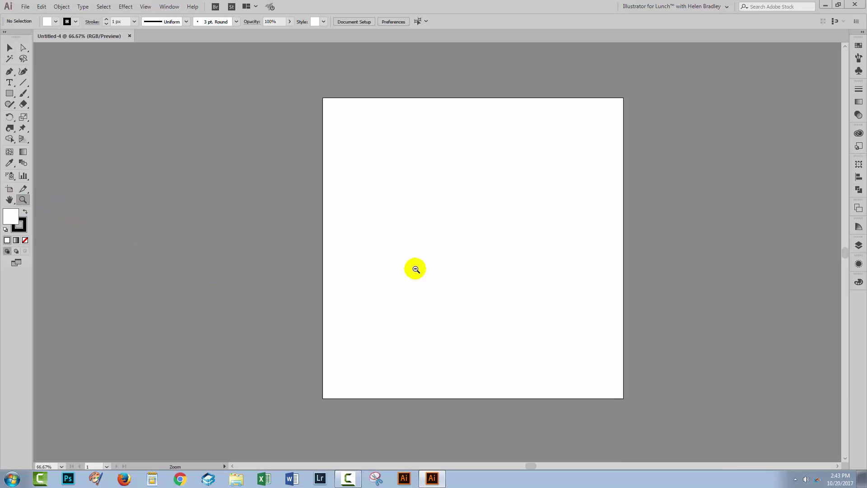
alt+click(415, 266)
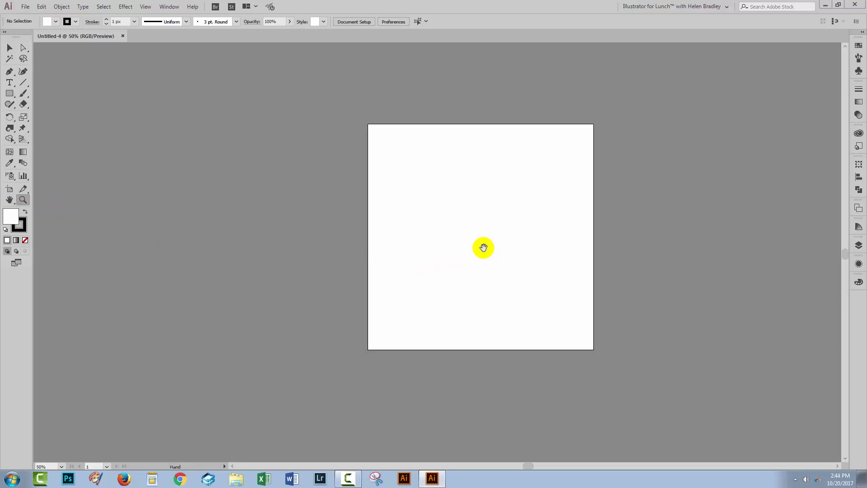
drag(483, 247, 414, 247)
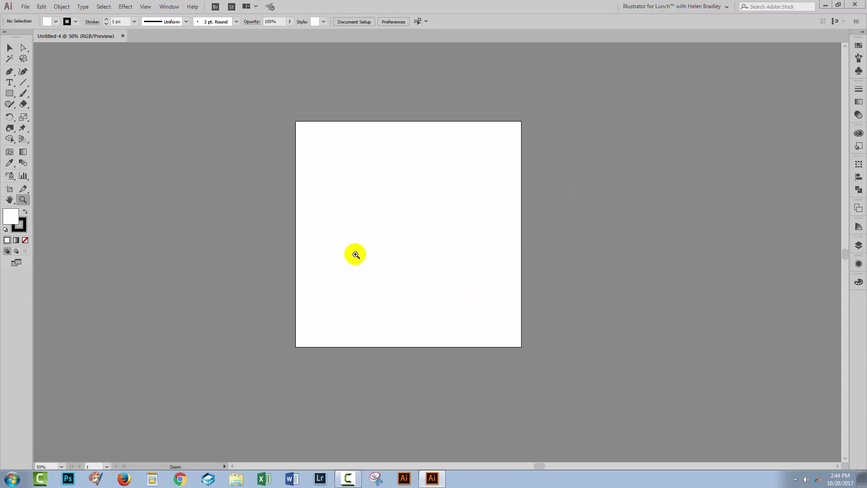
click(9, 93)
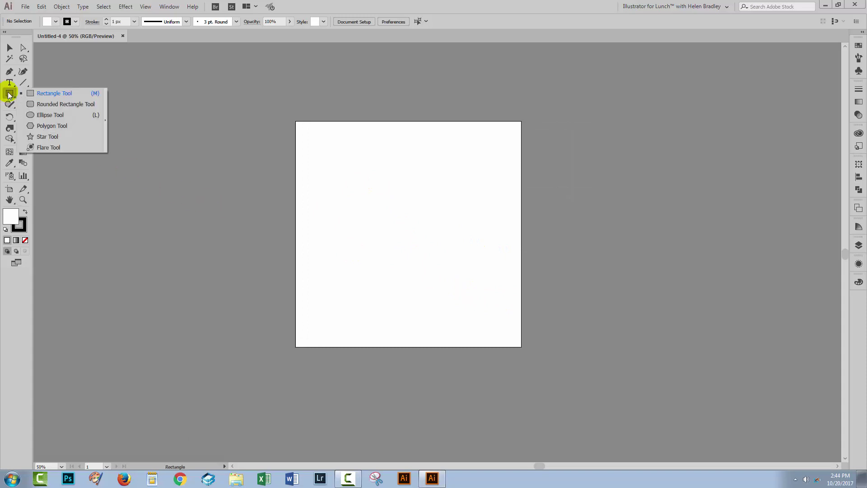
click(49, 128)
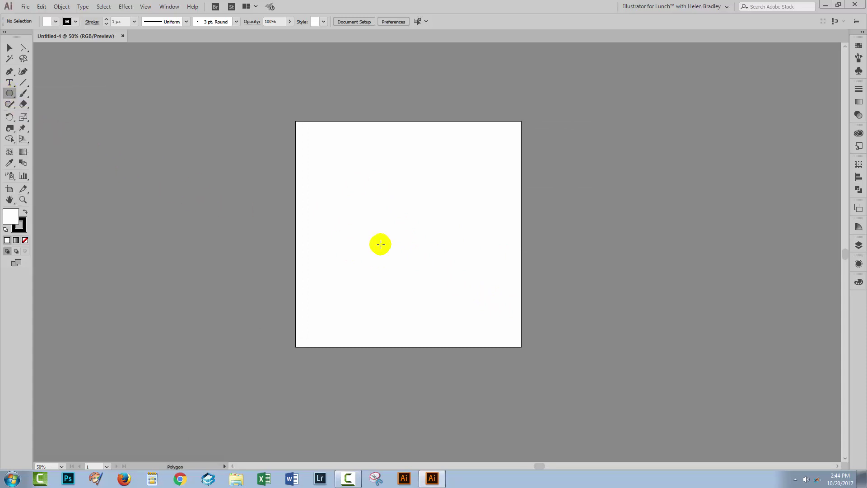
click(389, 237)
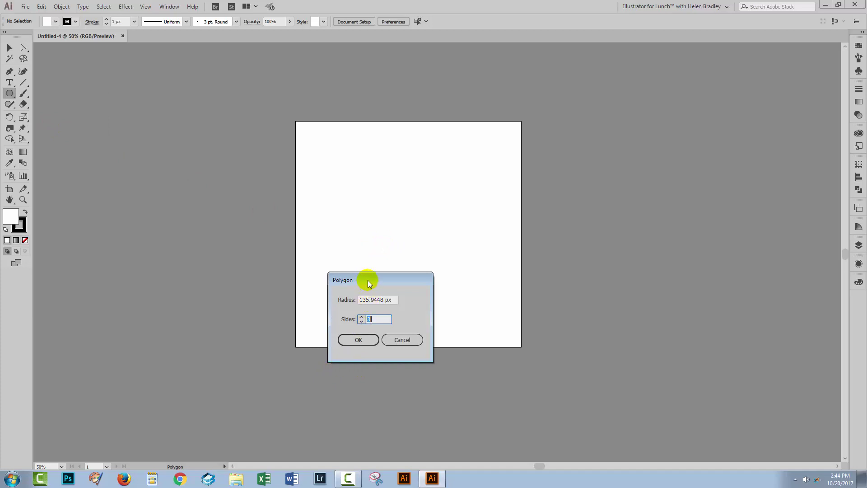
drag(368, 282, 374, 202)
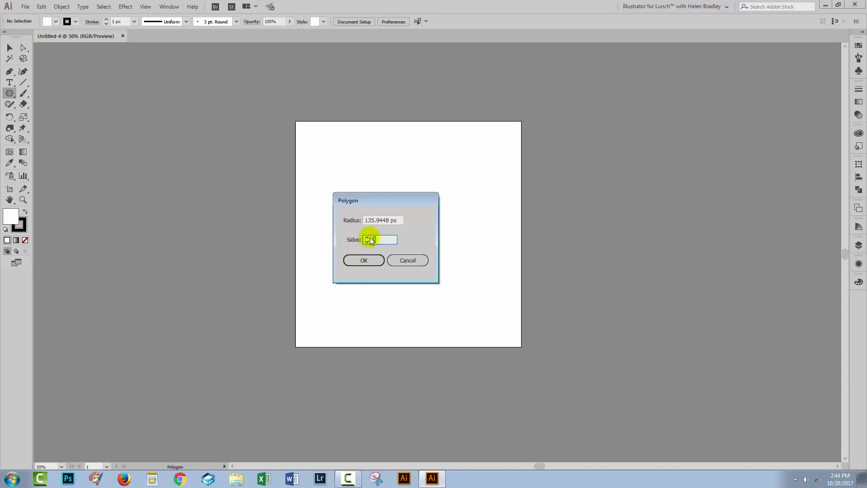
click(351, 261)
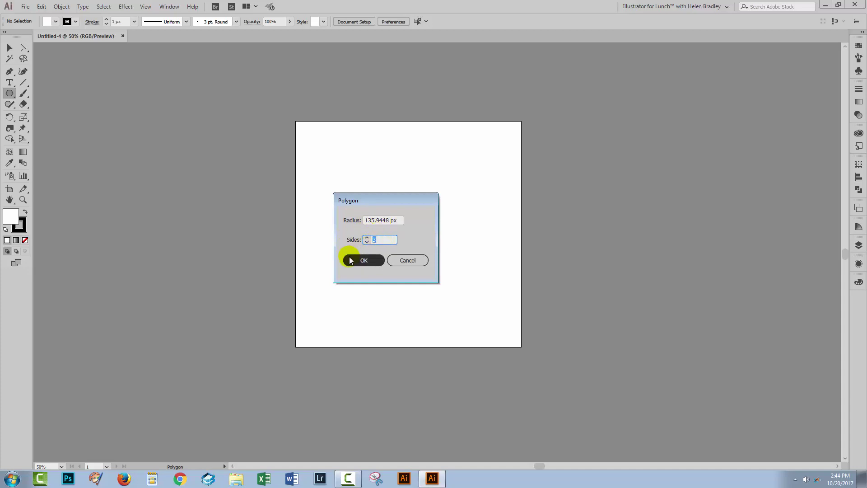
Step: Stretch the triangle downward into a tall, narrow spike
click(364, 261)
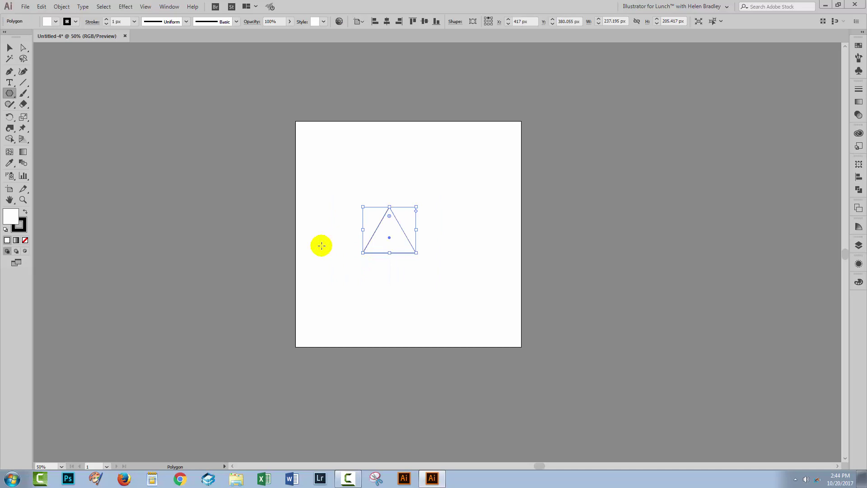
click(10, 48)
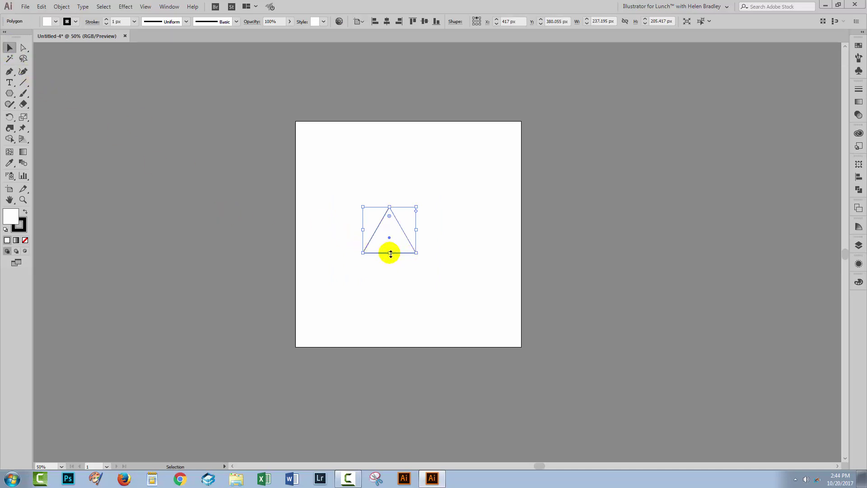
drag(391, 253, 387, 410)
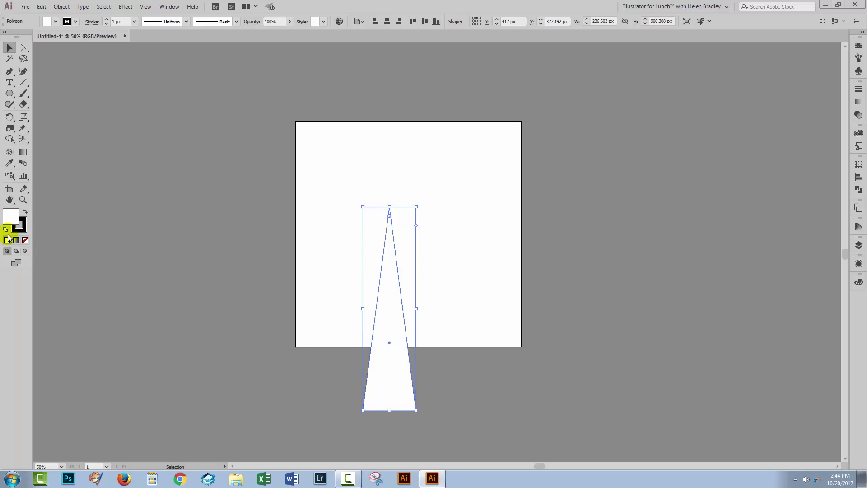
Step: Give the spike a black fill and no stroke
click(25, 211)
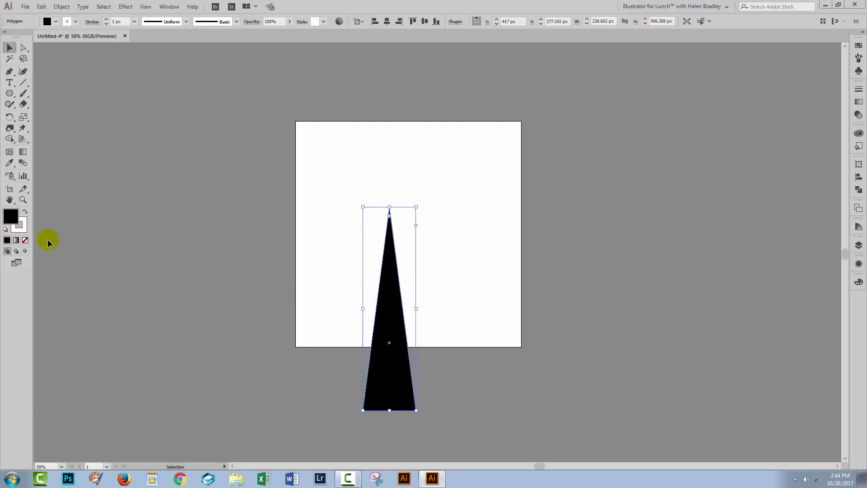
click(20, 226)
click(25, 240)
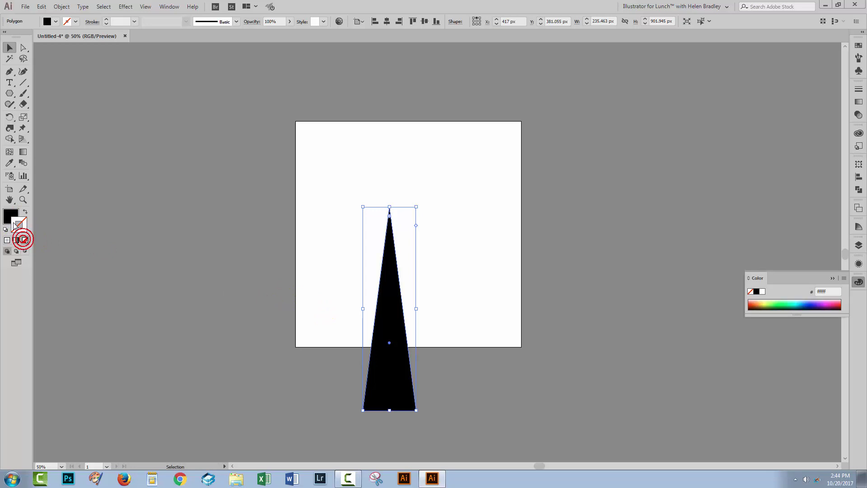
click(10, 215)
Step: Move the spike so its tip sits at X 500 px, Y 500 px
drag(401, 387, 414, 409)
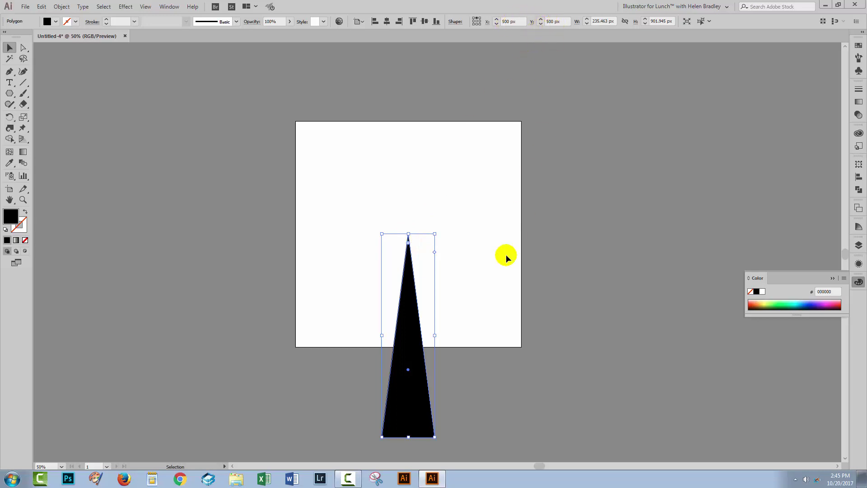
click(484, 291)
click(419, 364)
click(513, 307)
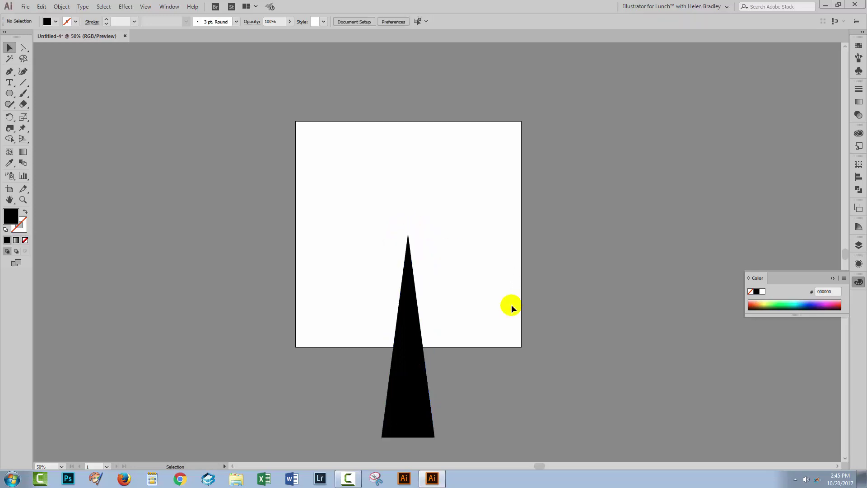
Step: Open the Transform effect on the spike with preview on and pivot at its tip
click(422, 411)
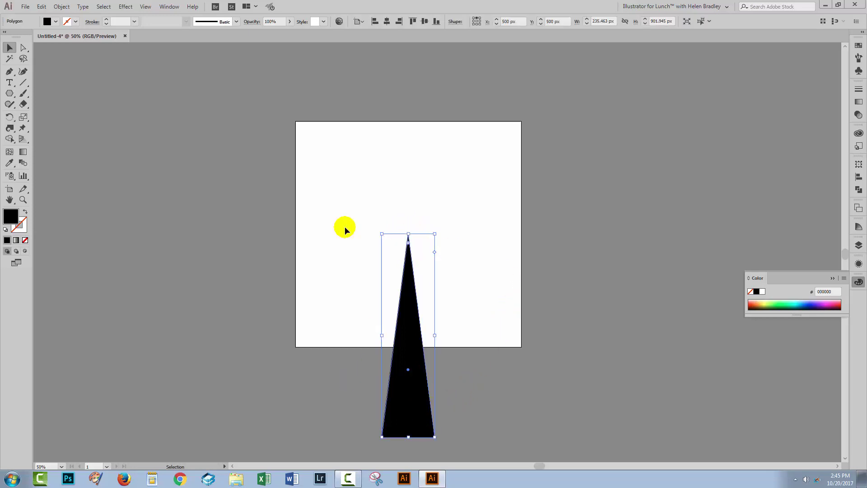
click(125, 7)
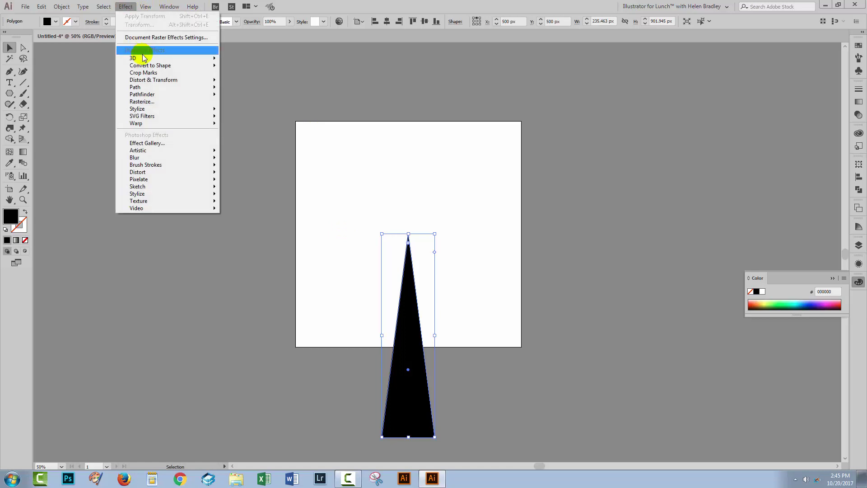
mouse_move(149, 82)
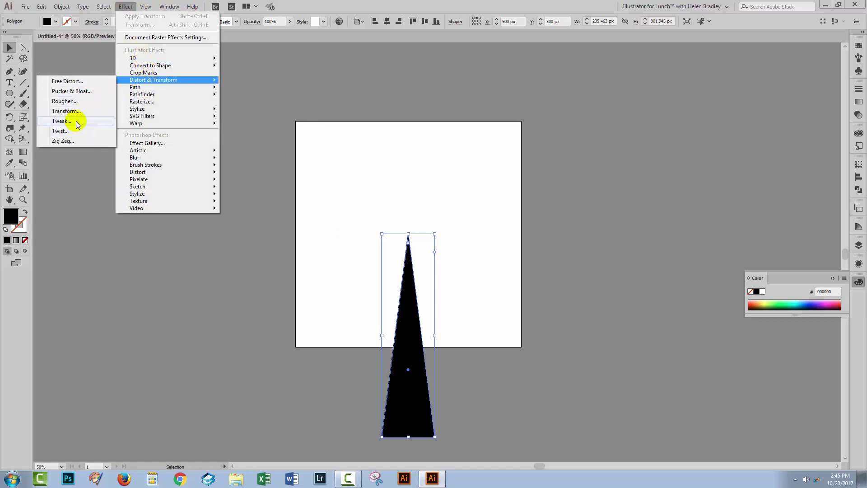
click(74, 114)
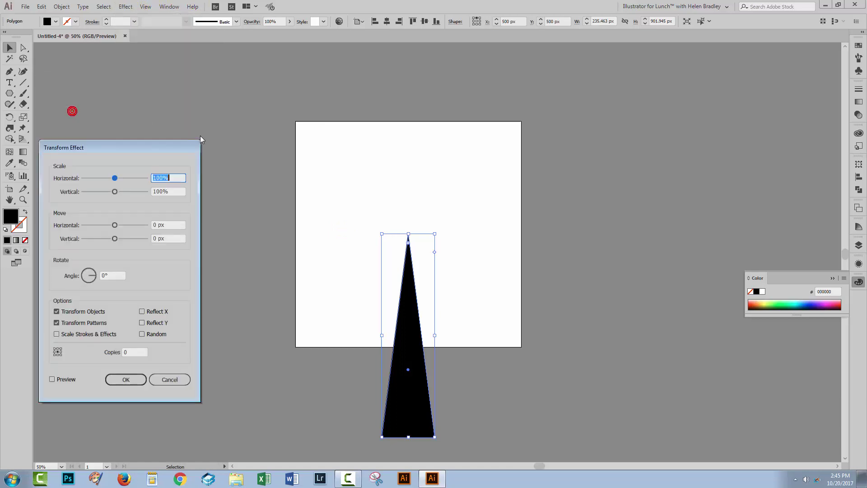
click(52, 380)
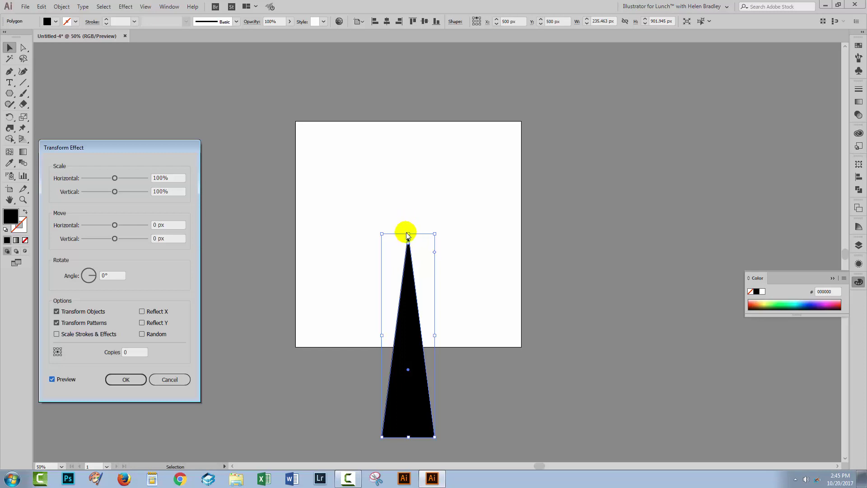
click(57, 351)
Step: Set the rotation to 360/18 (20°) and the copies to 17
click(115, 272)
text(360)
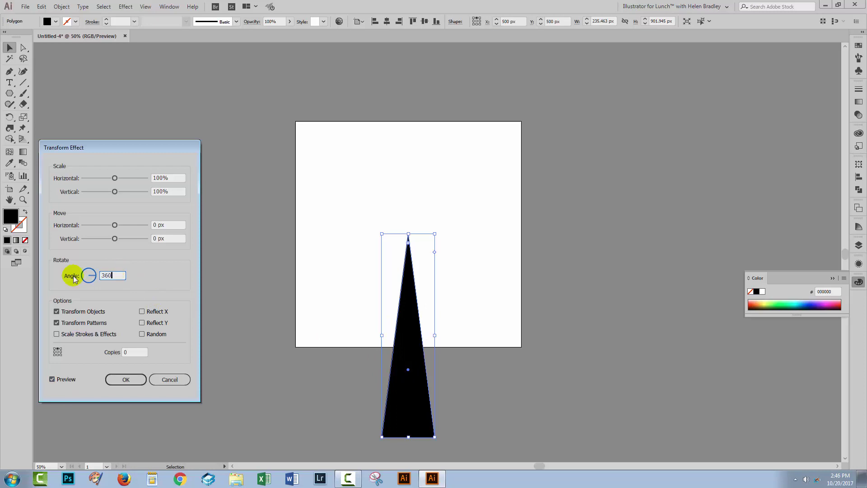
text(/18)
key(Tab)
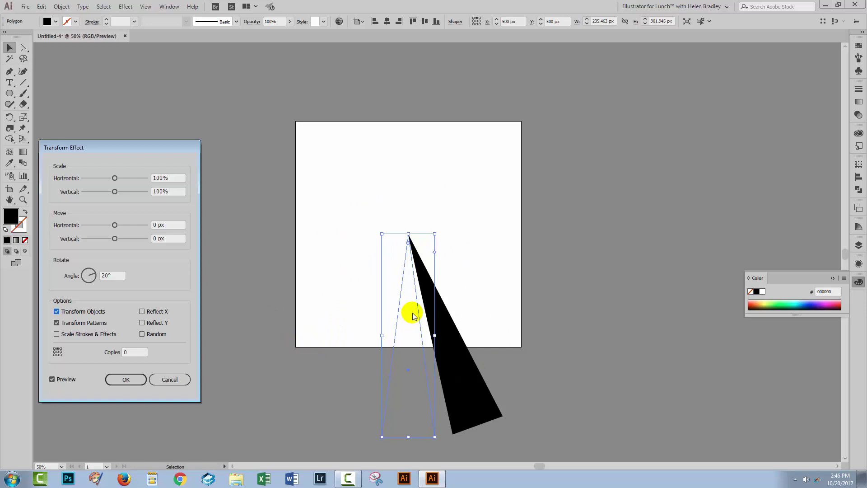
double_click(135, 352)
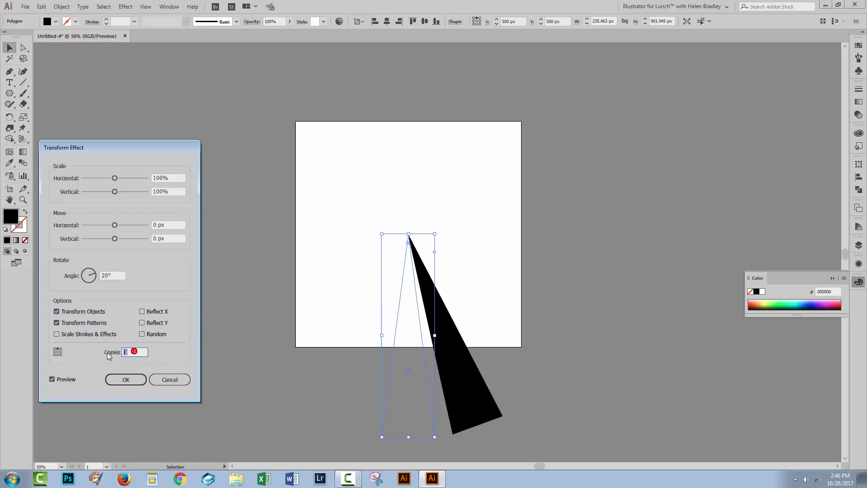
text(17)
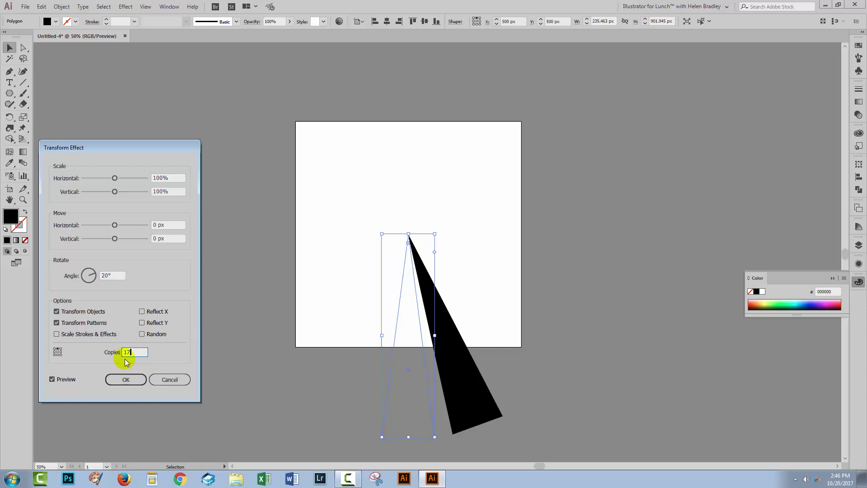
key(Tab)
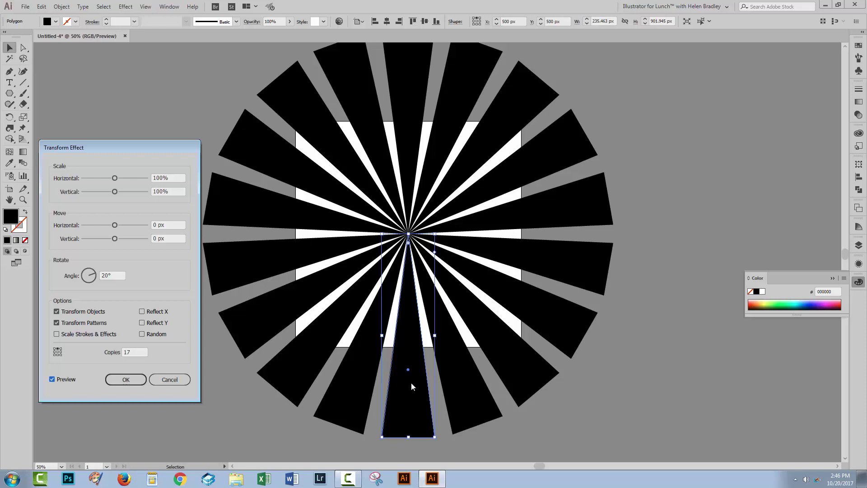
Step: Apply the Transform effect and narrow the wedge from its left side
click(126, 378)
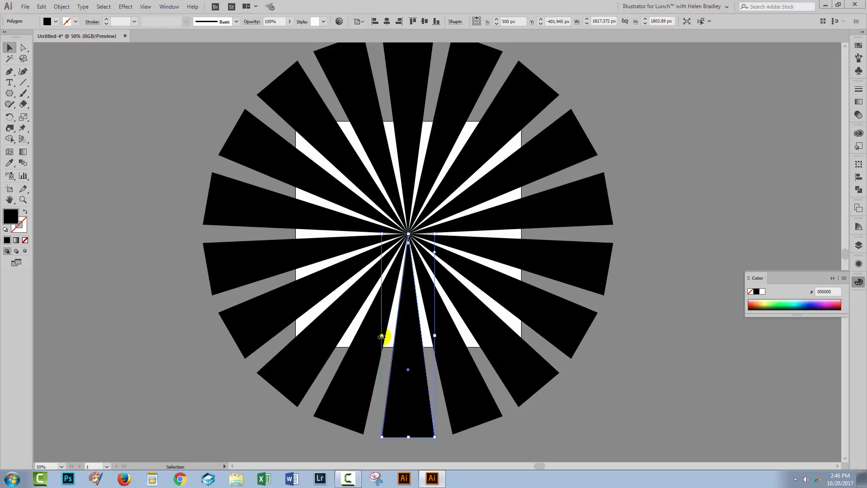
drag(381, 336, 390, 336)
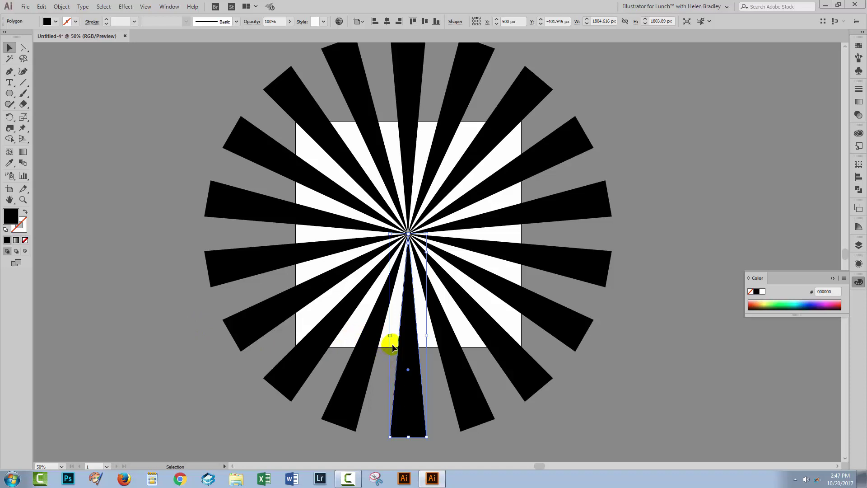
click(139, 325)
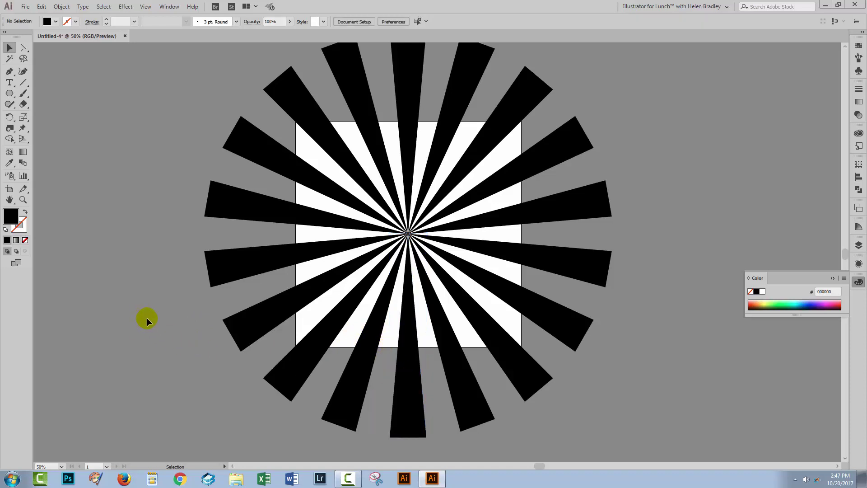
Step: Test-move the bottom wedge, then undo the move
click(393, 375)
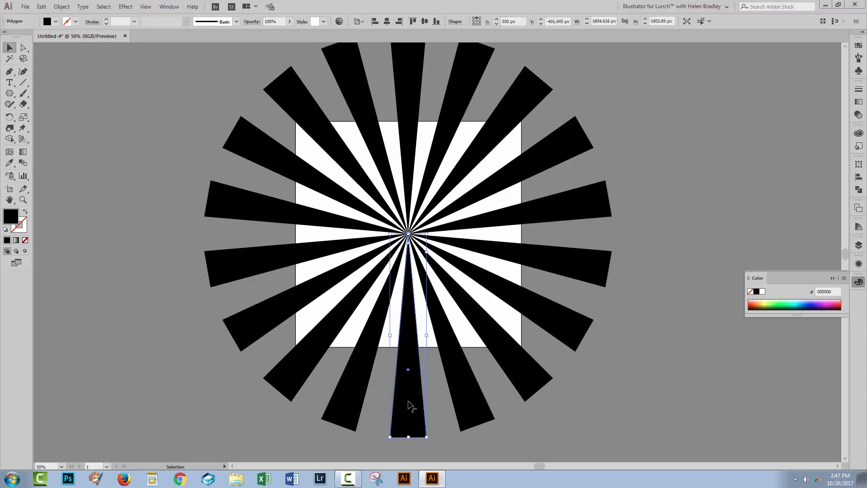
drag(408, 405, 385, 428)
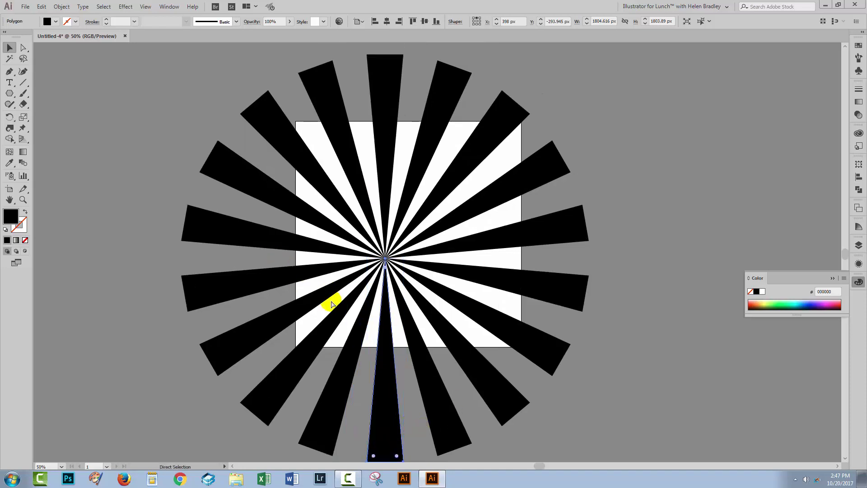
key(ctrl+z)
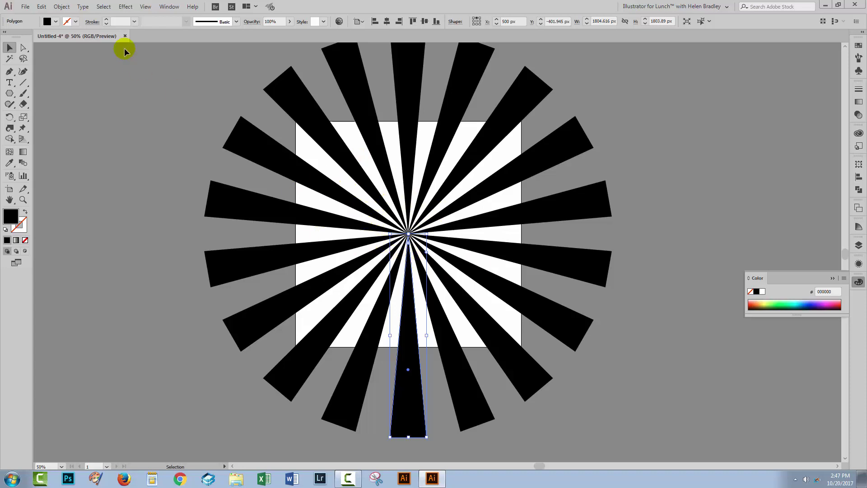
Step: Expand the starburst's appearance and ungroup it twice down to individual spike paths
click(60, 6)
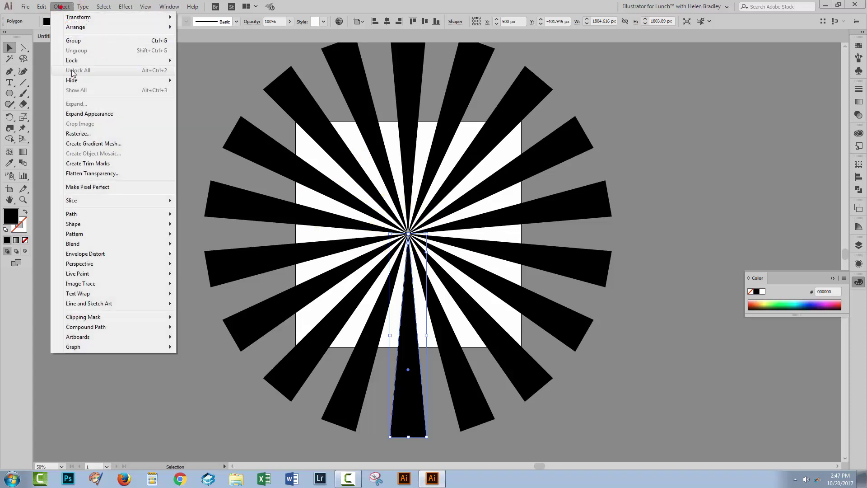
click(91, 113)
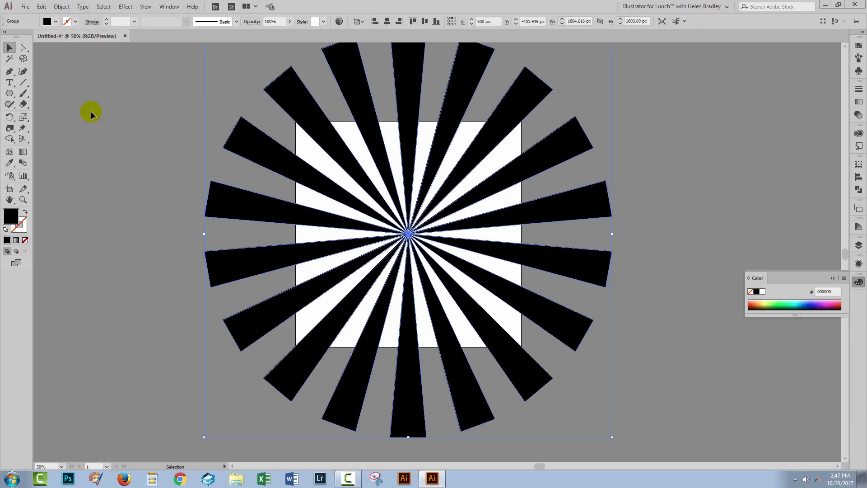
click(62, 7)
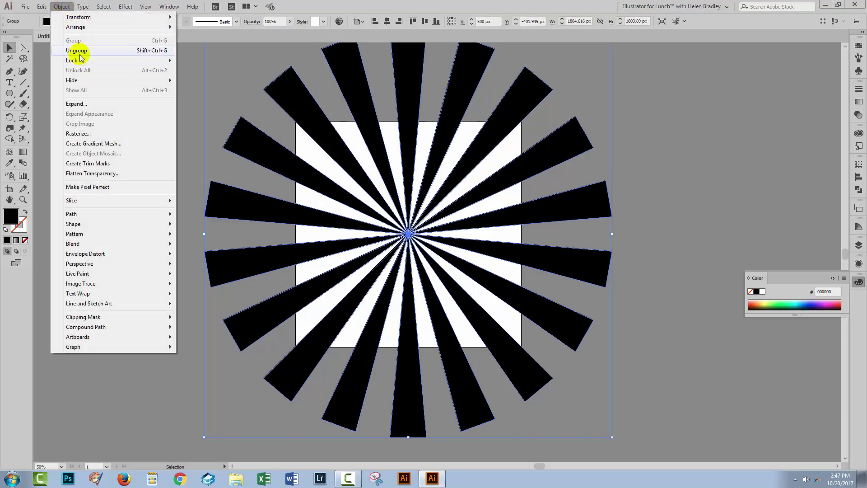
click(79, 53)
click(61, 6)
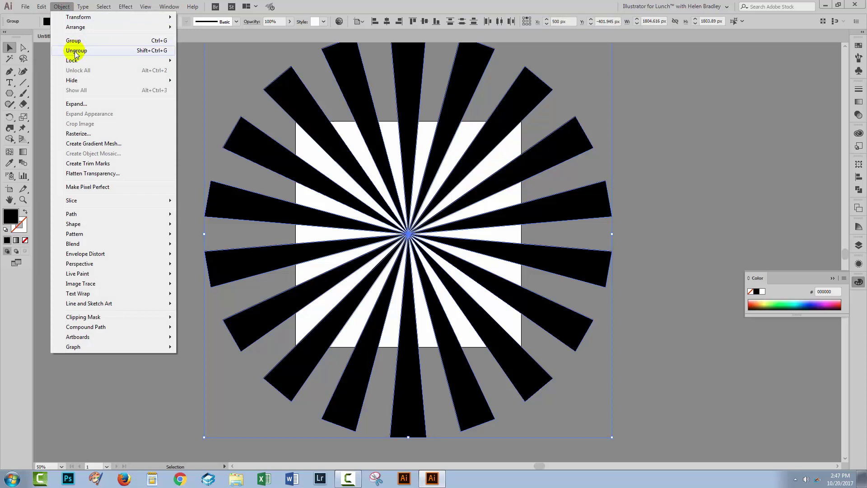
click(75, 52)
click(61, 7)
click(858, 247)
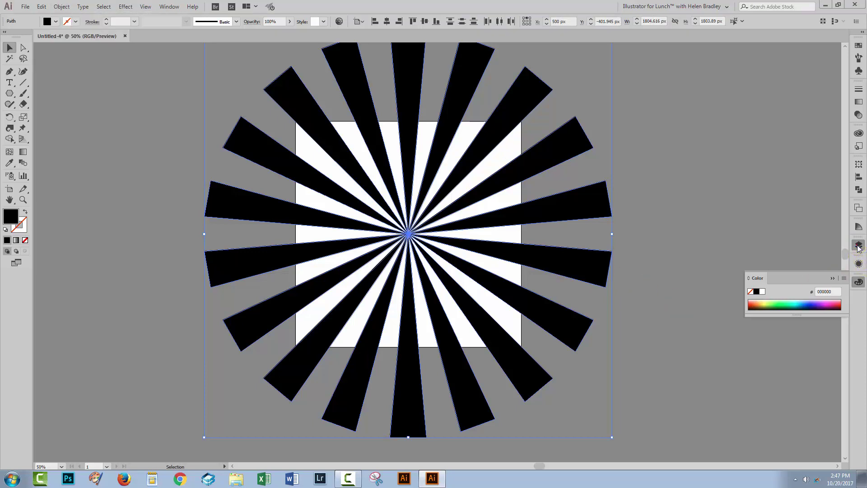
Step: Group all the spike paths listed in Layer 1 into one group, then deselect
click(858, 247)
click(733, 269)
click(689, 255)
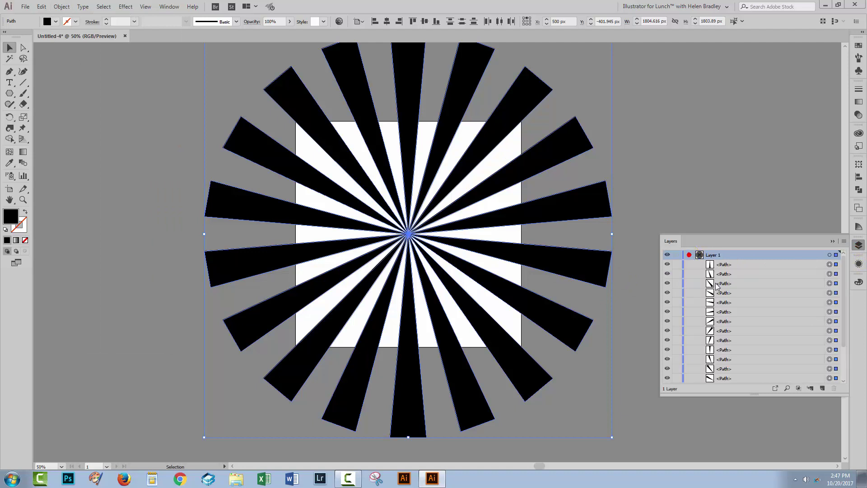
drag(844, 307, 843, 272)
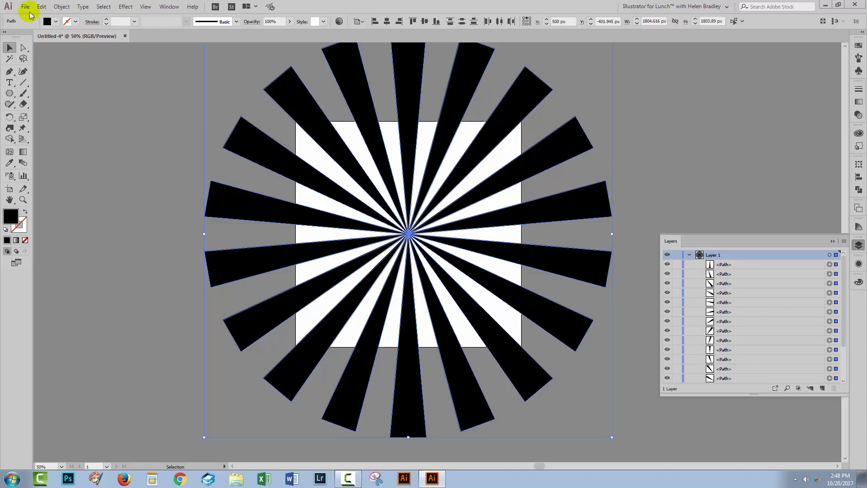
click(59, 6)
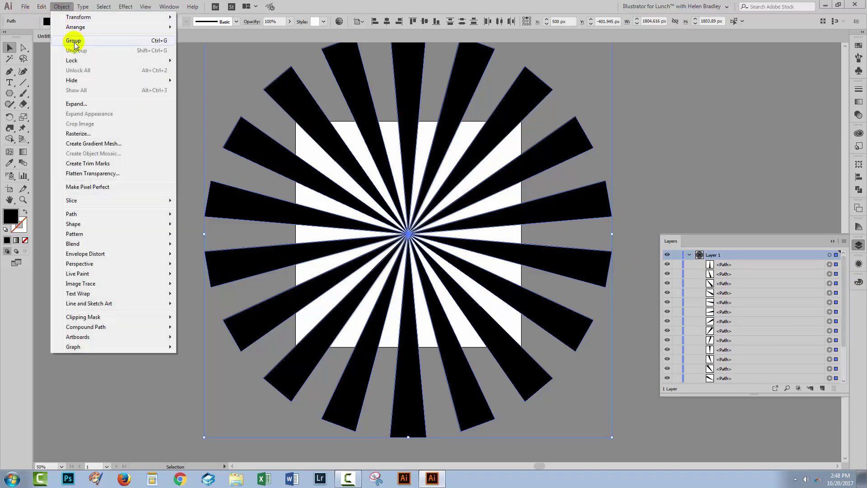
click(73, 43)
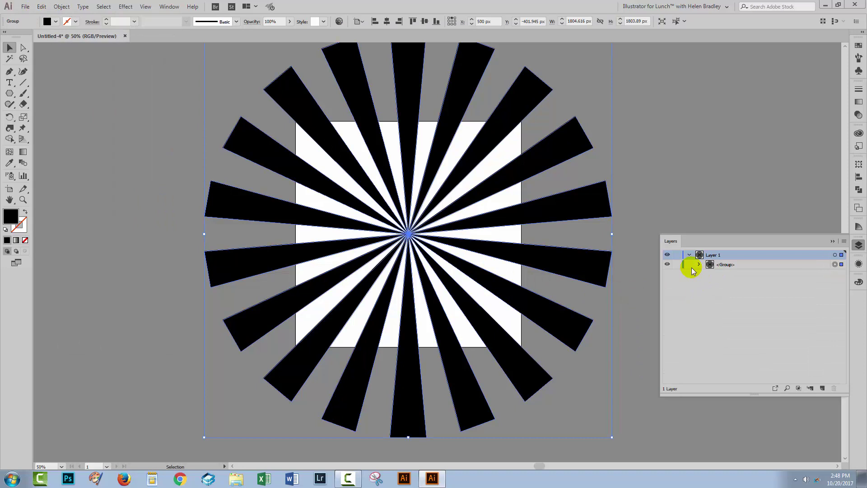
click(128, 246)
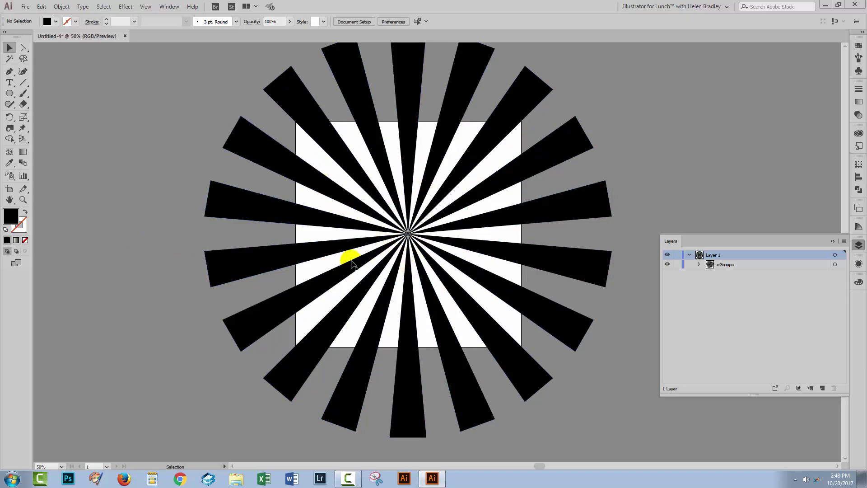
Step: Draw a 1000 × 1000 px square with the Rectangle tool
drag(14, 89, 46, 91)
click(436, 224)
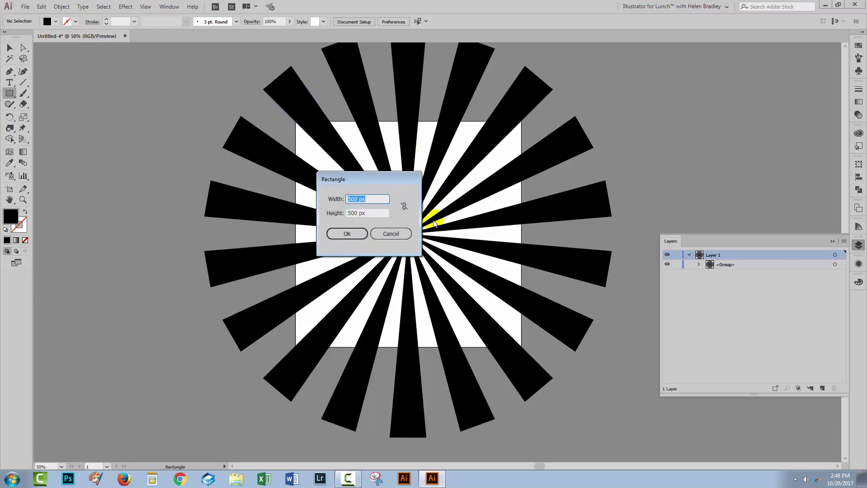
key(Tab)
text(1)
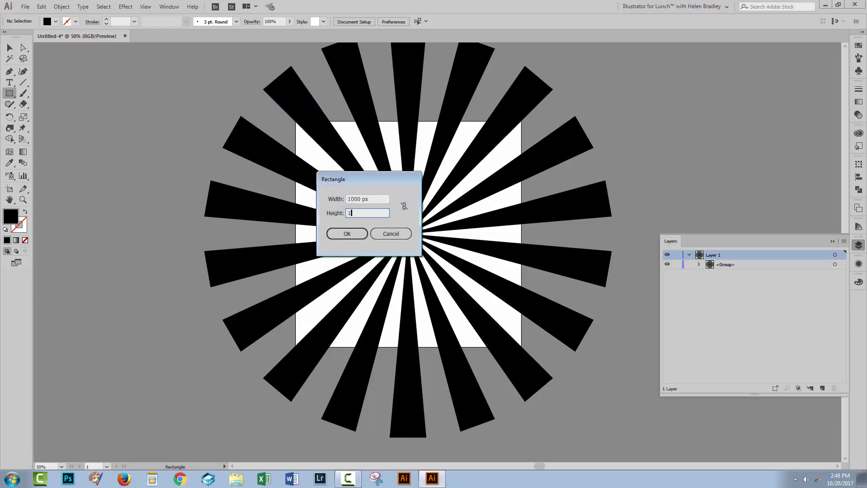
click(352, 234)
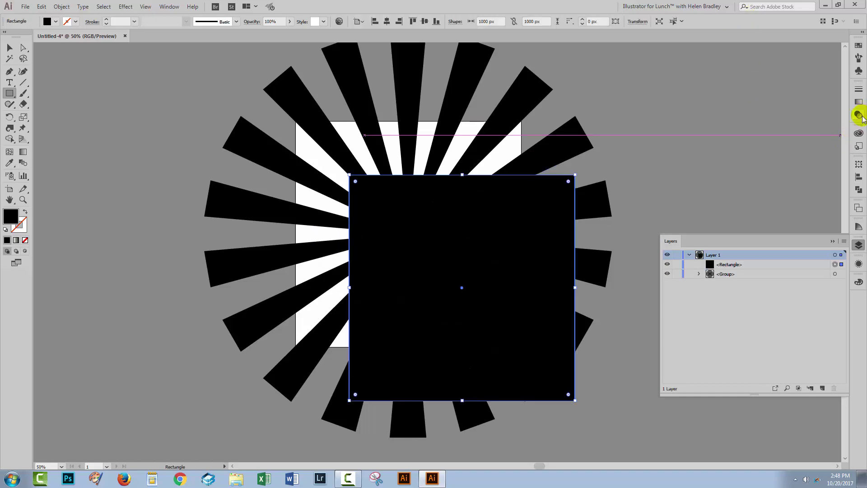
Step: Centre the square vertically and horizontally on the artboard with the Align panel
click(859, 177)
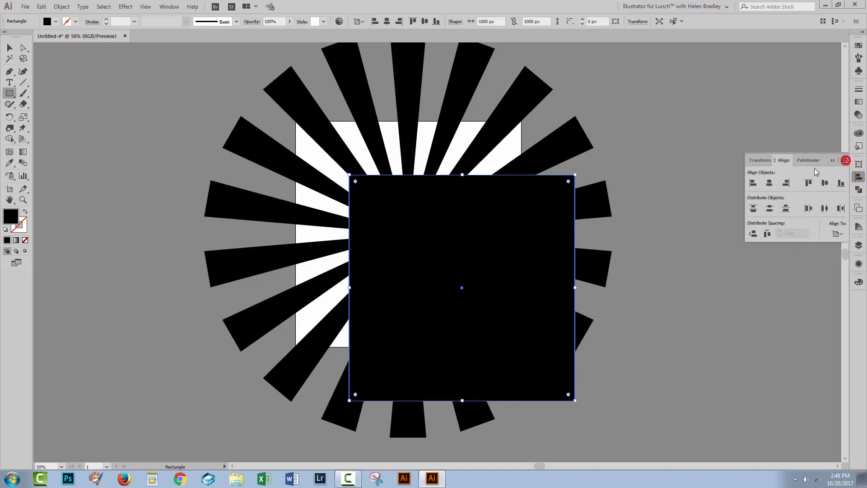
click(843, 161)
click(803, 164)
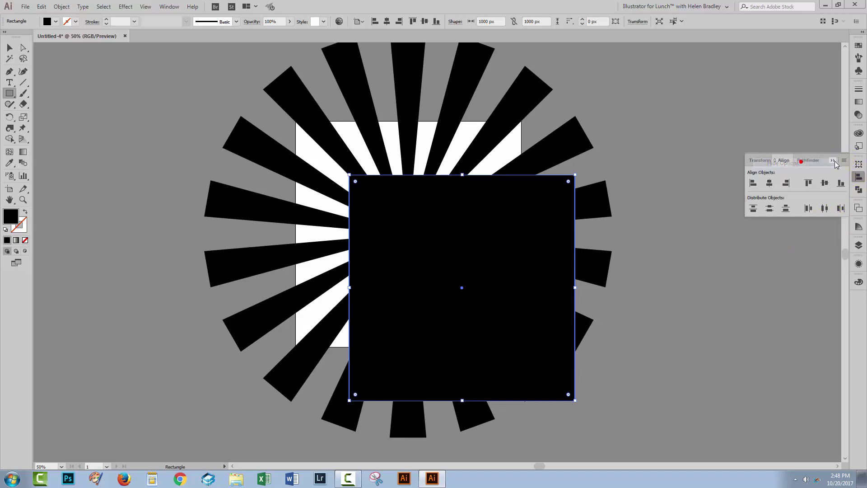
click(843, 160)
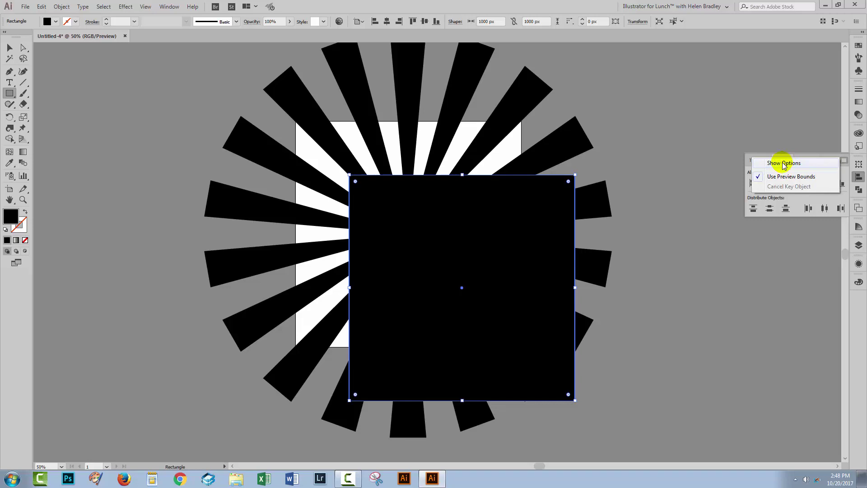
click(786, 164)
click(837, 233)
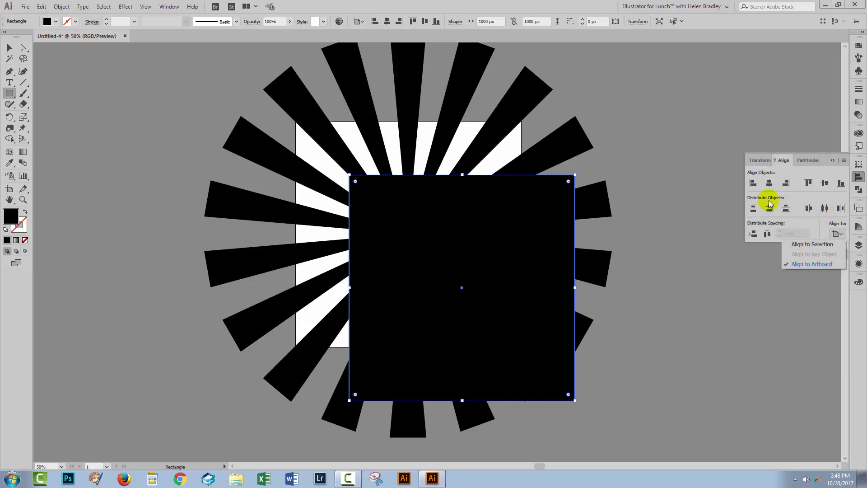
click(769, 182)
click(824, 183)
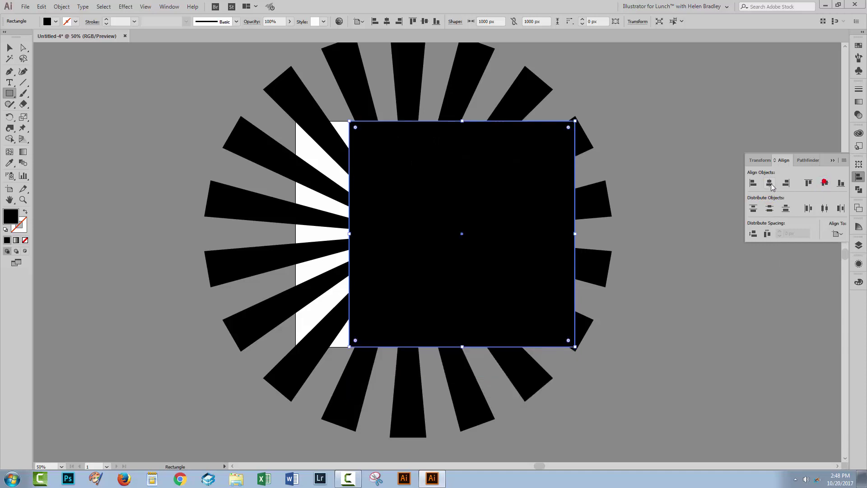
click(768, 182)
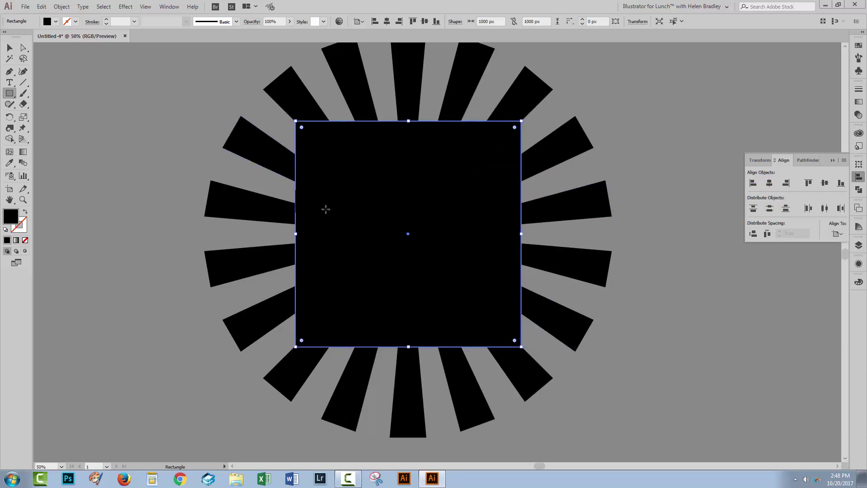
Step: Send the square to the back, behind the rays
click(59, 7)
mouse_move(64, 28)
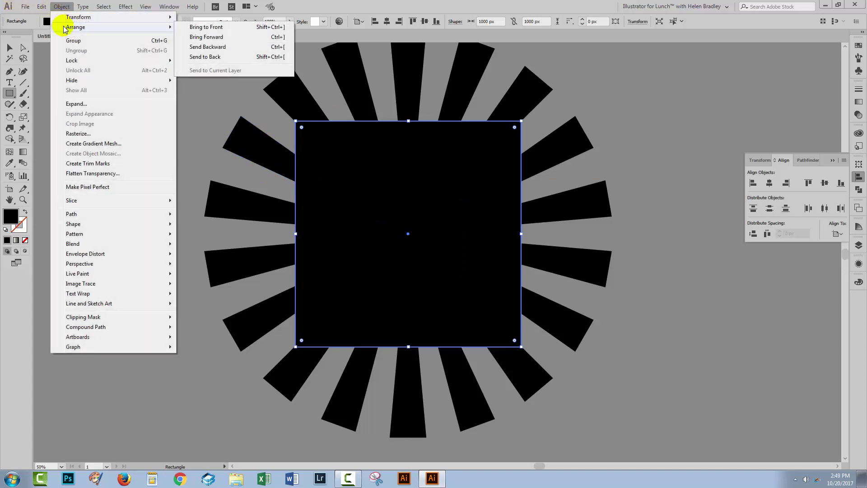
click(201, 57)
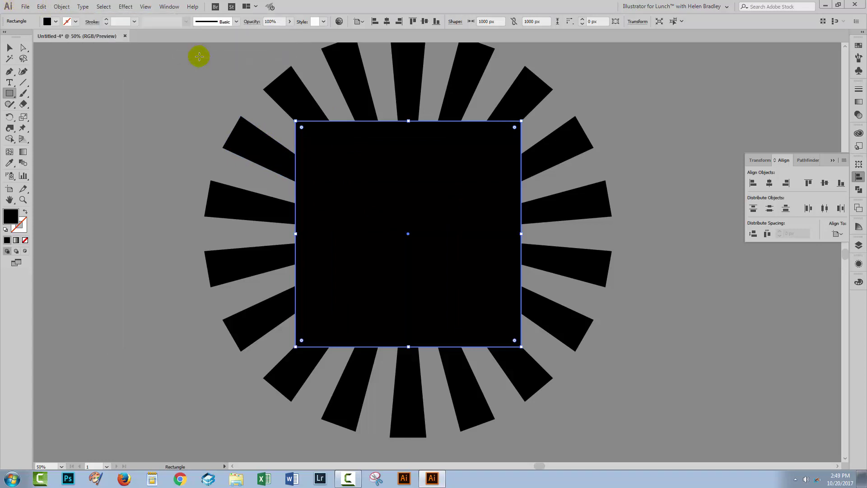
Step: Fill the square red (#db1919), then deselect it
double_click(8, 215)
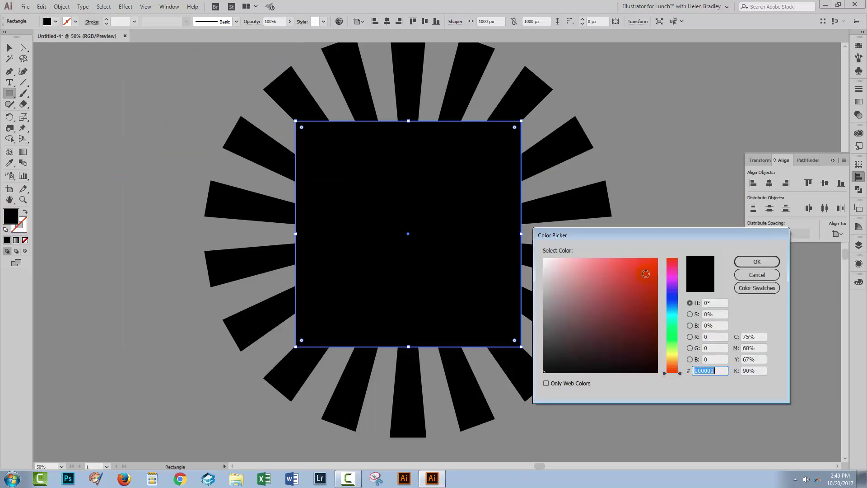
click(645, 274)
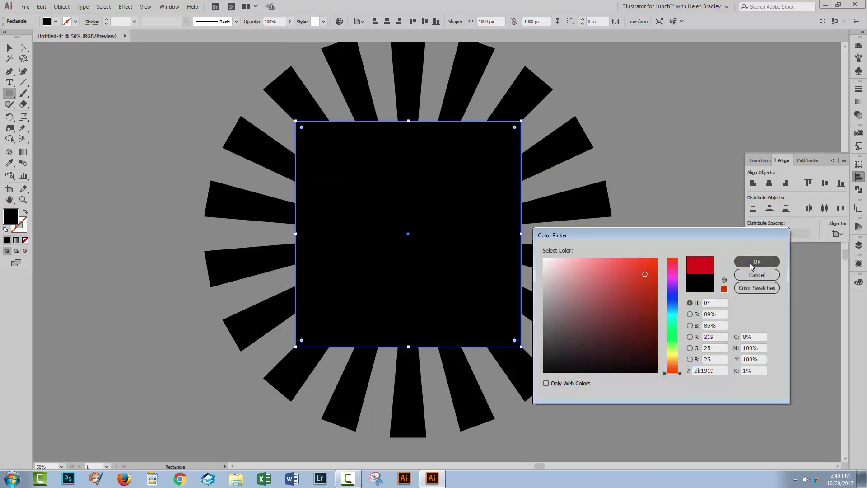
click(755, 262)
click(9, 47)
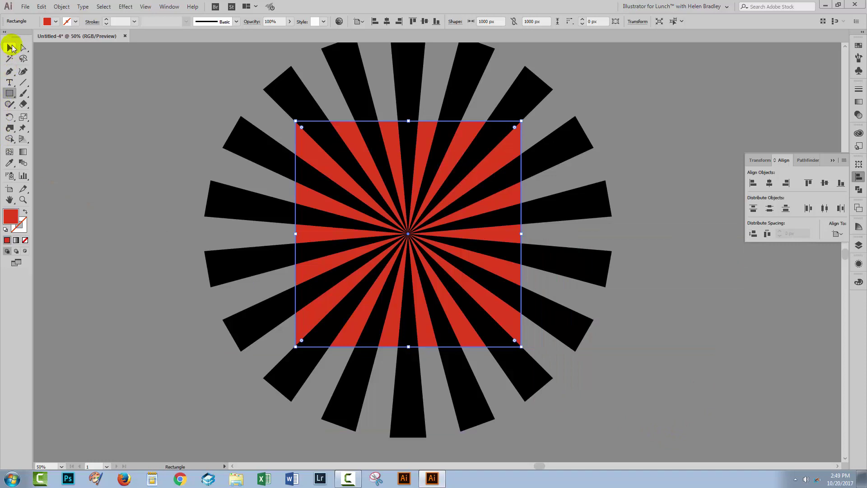
click(86, 180)
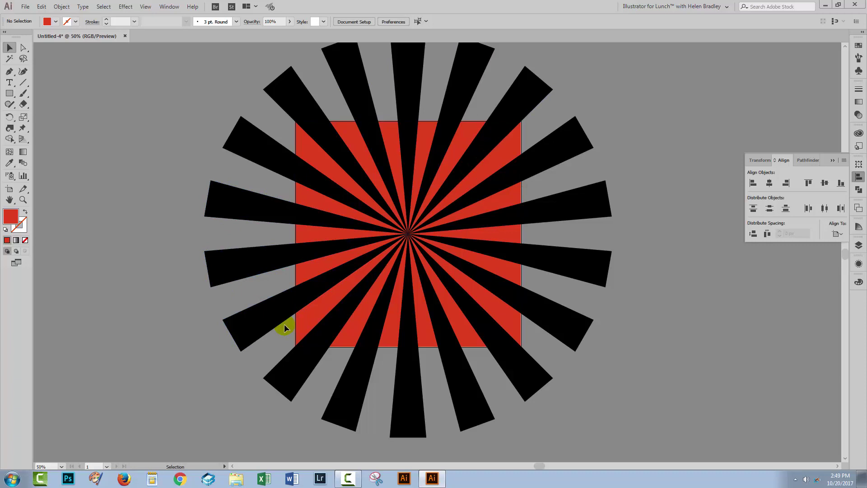
Step: Draw another 1000 × 1000 px square centred on the sunburst
click(9, 94)
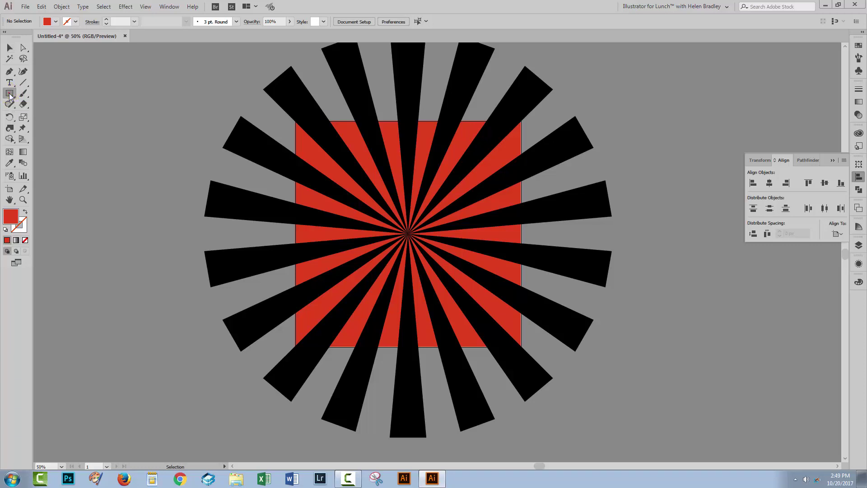
click(296, 179)
click(344, 233)
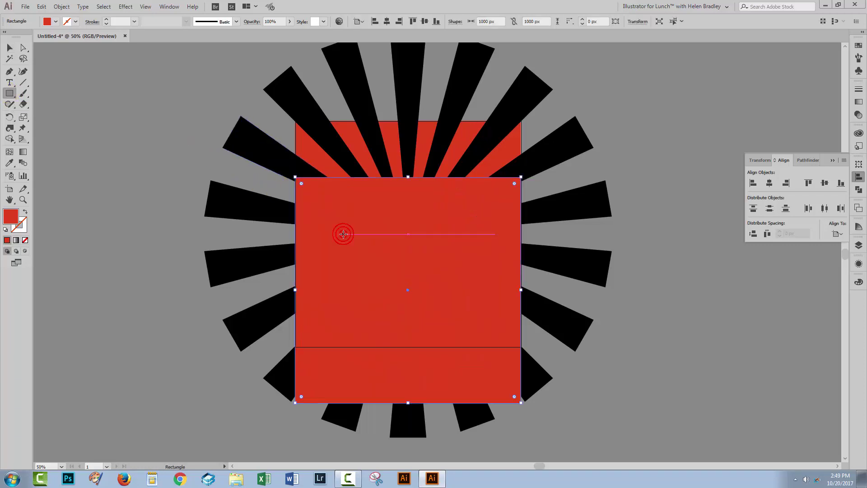
click(769, 183)
click(823, 182)
click(823, 182)
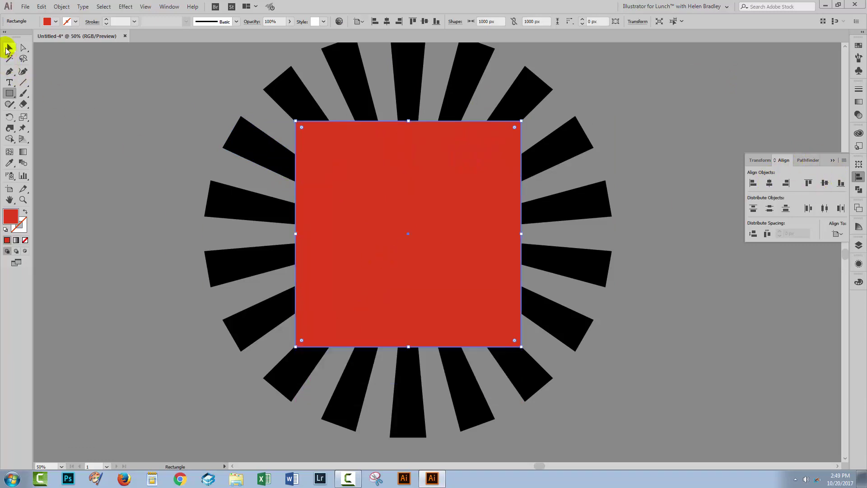
Step: Select the square and all rays, apply Pathfinder Crop, then deselect
click(8, 48)
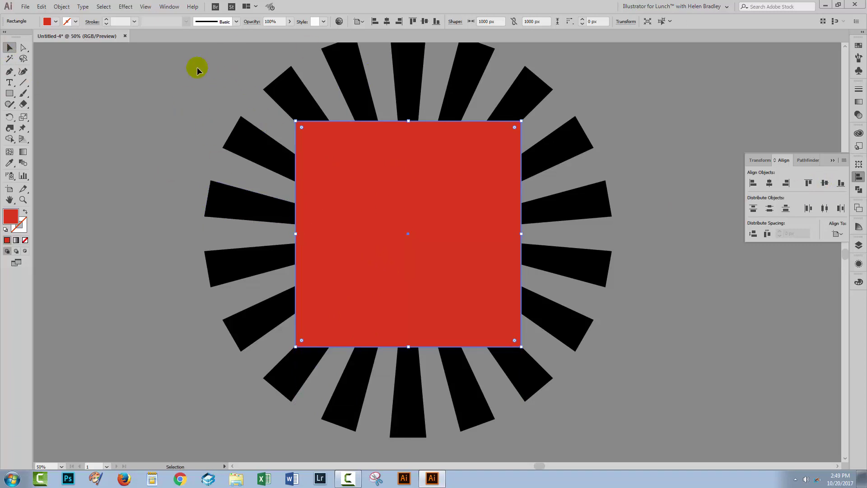
drag(185, 69, 622, 419)
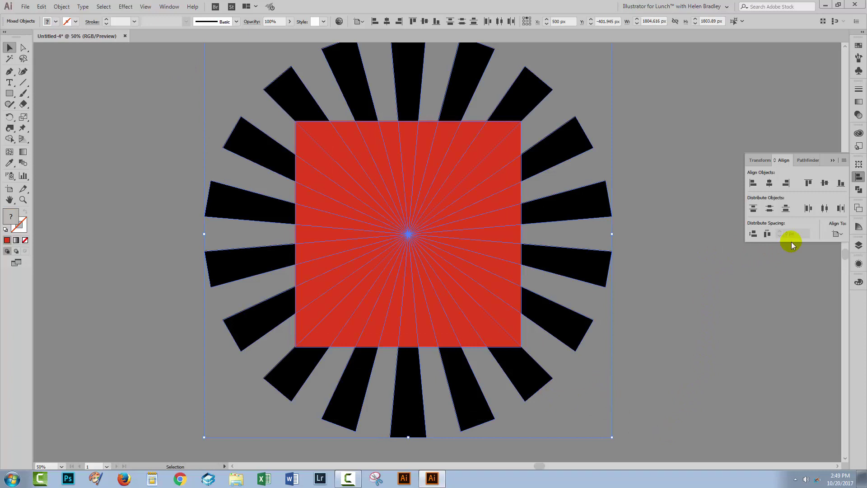
click(859, 190)
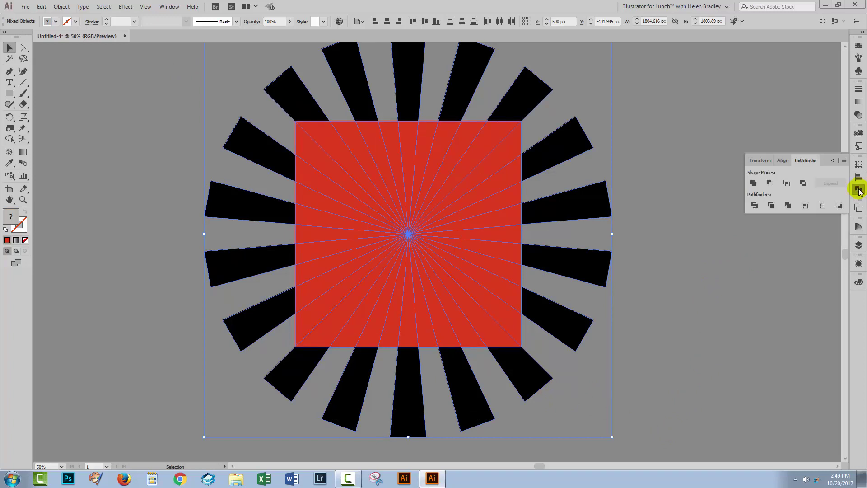
click(165, 7)
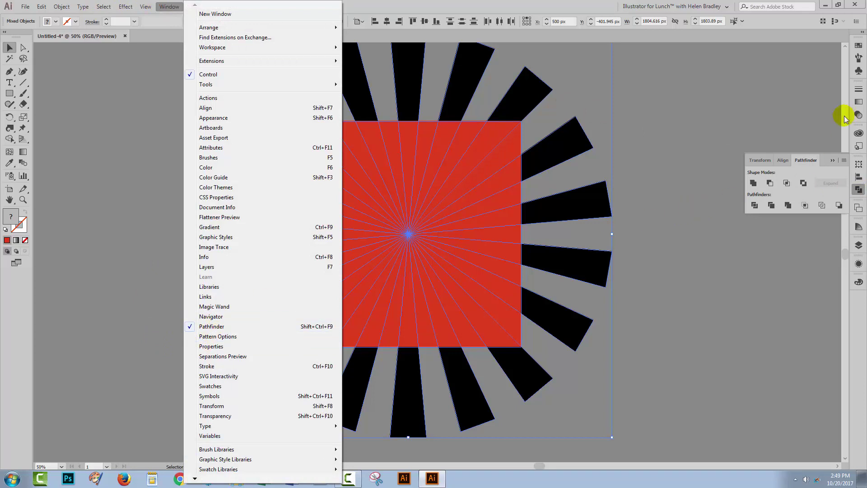
click(807, 160)
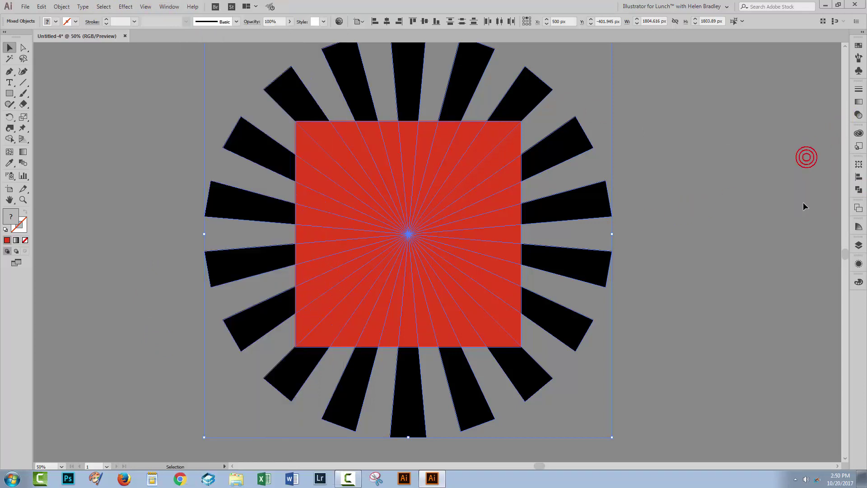
click(858, 190)
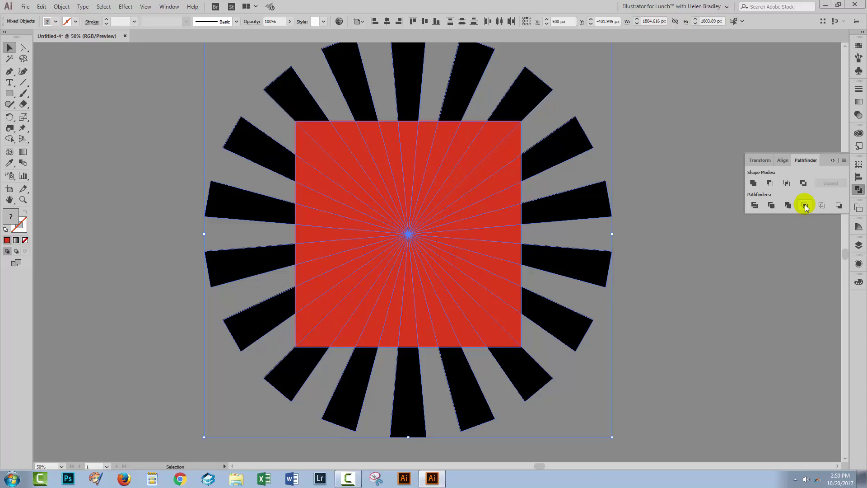
click(804, 206)
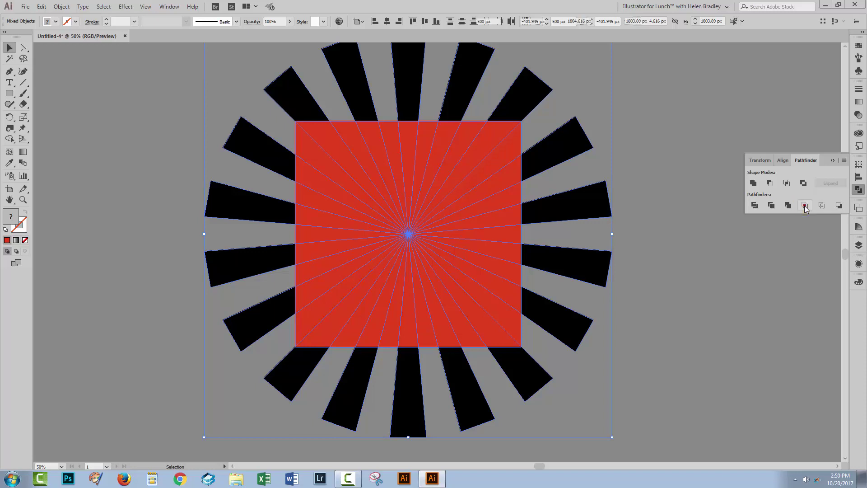
click(649, 316)
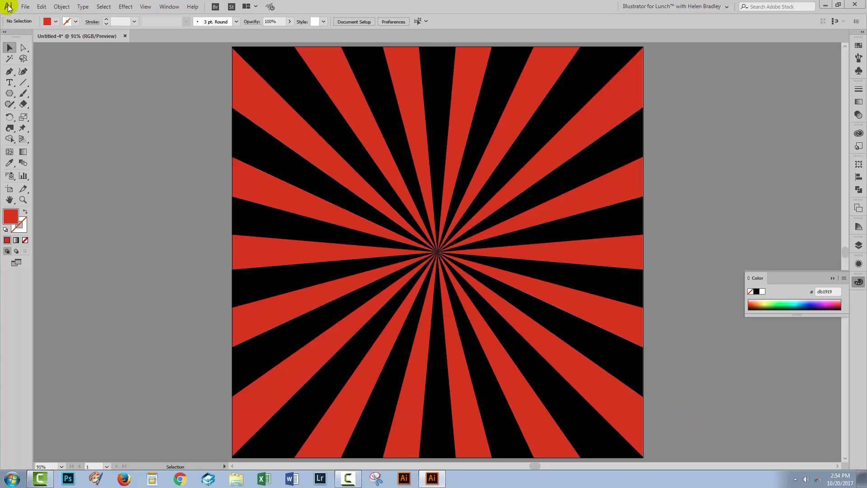
Step: Create a new document from the 1000 x 1000 px Web preset
click(26, 6)
key(Escape)
key(ctrl+n)
click(197, 193)
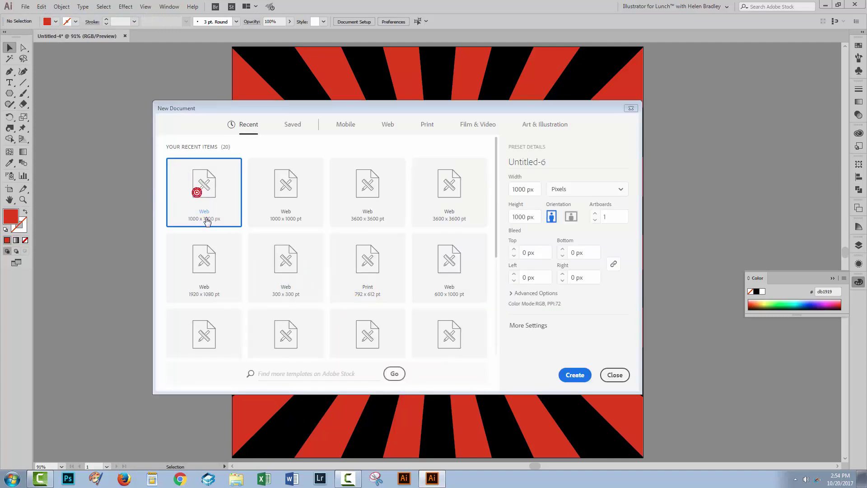
click(573, 374)
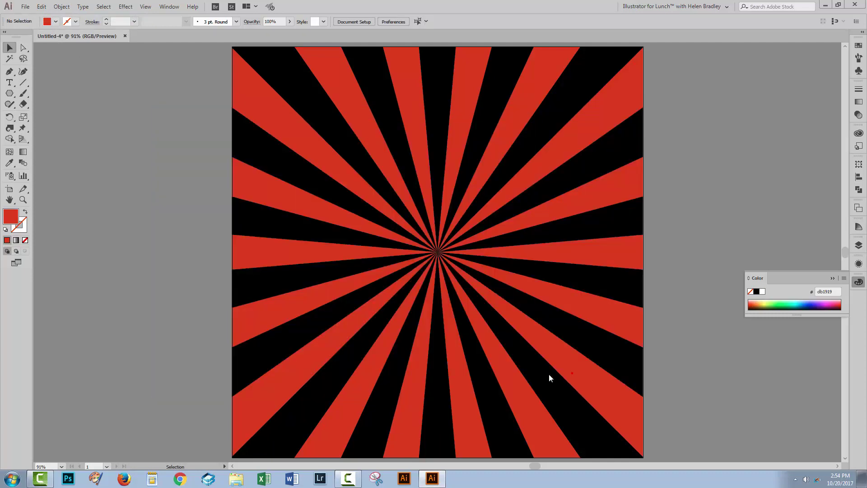
Step: Switch to the Polygon tool and open its settings on the artboard to change the side count
click(10, 93)
drag(11, 97, 53, 126)
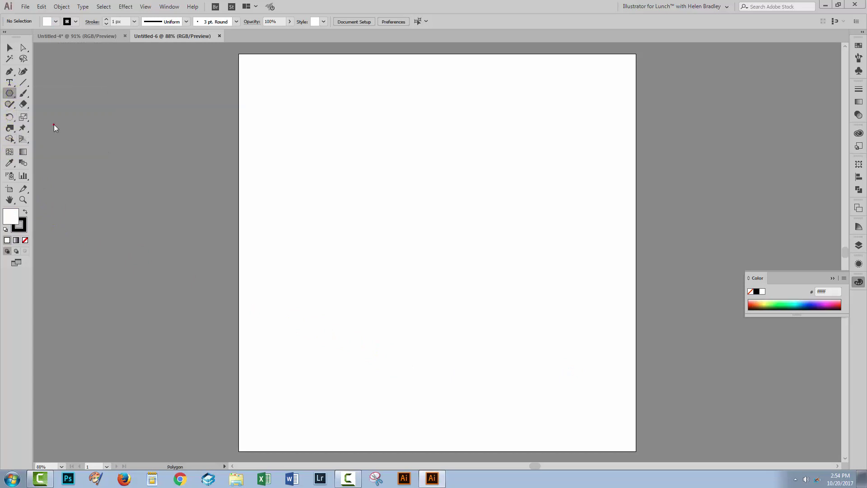
click(430, 258)
click(376, 238)
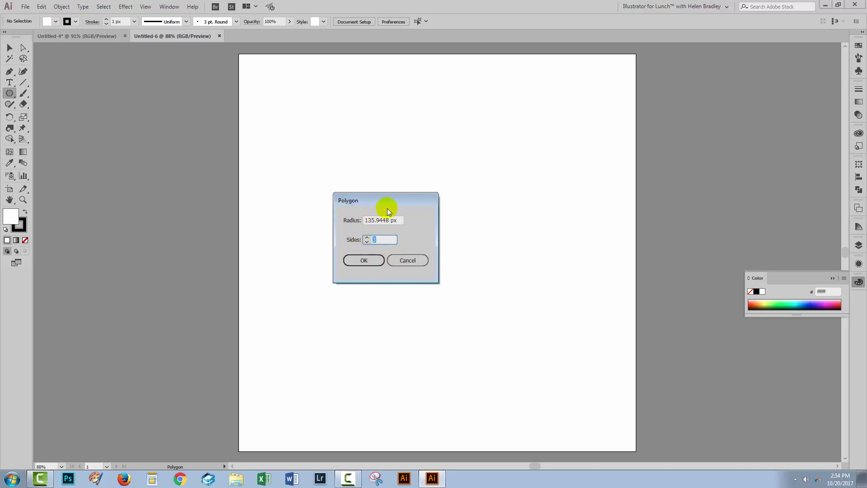
Step: Create a three-sided polygon filled black with no outline
click(362, 262)
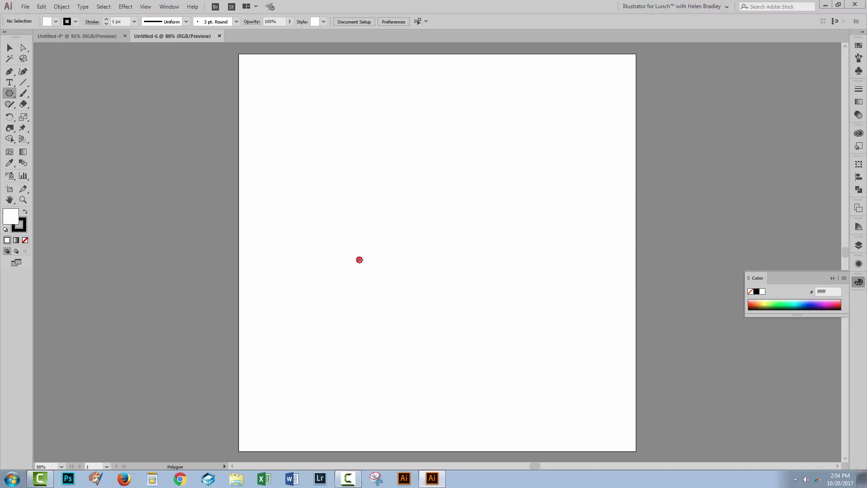
click(24, 212)
click(20, 228)
click(25, 240)
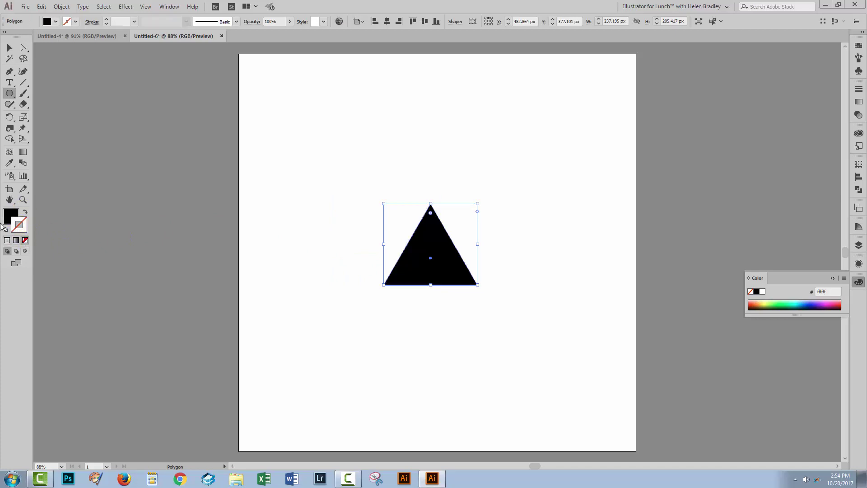
click(9, 217)
Step: Stretch the triangle into a narrow 156.273 × 890.899 px spike and shift it slightly down
click(23, 200)
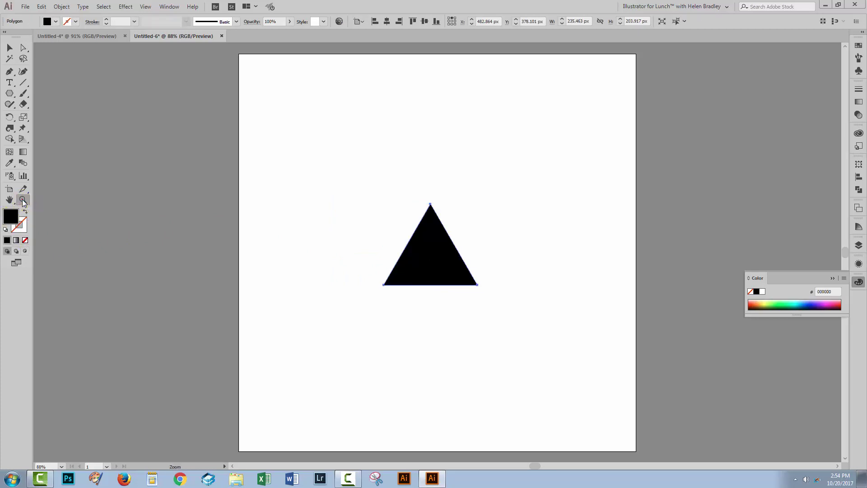
alt+click(387, 323)
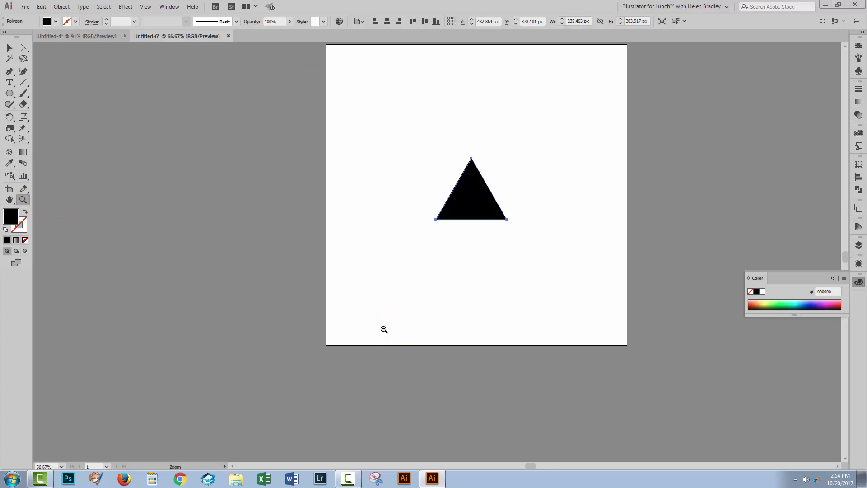
alt+click(415, 279)
drag(470, 261, 392, 301)
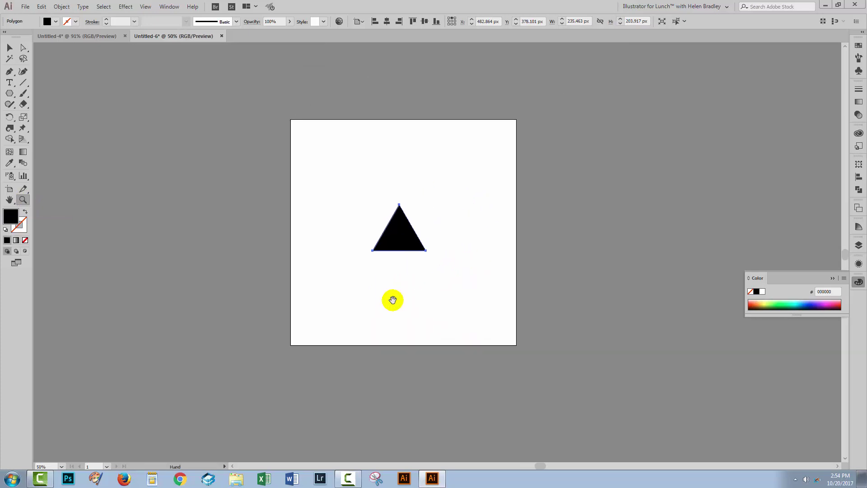
click(9, 48)
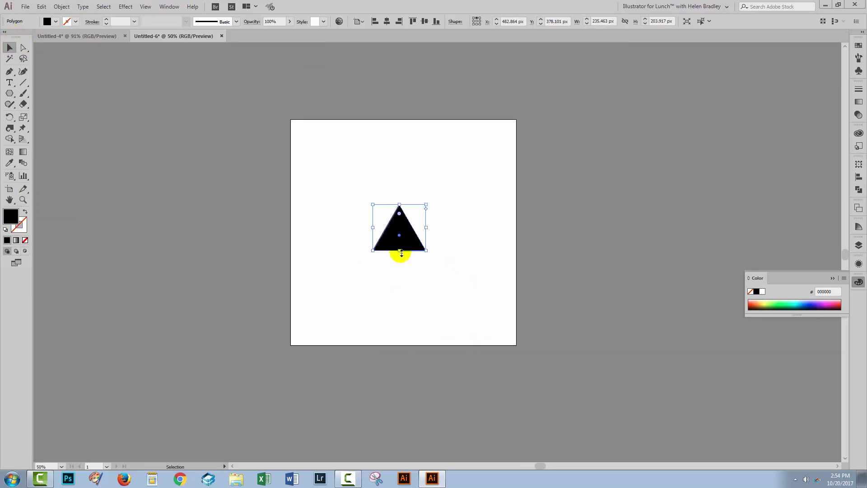
drag(400, 252, 394, 405)
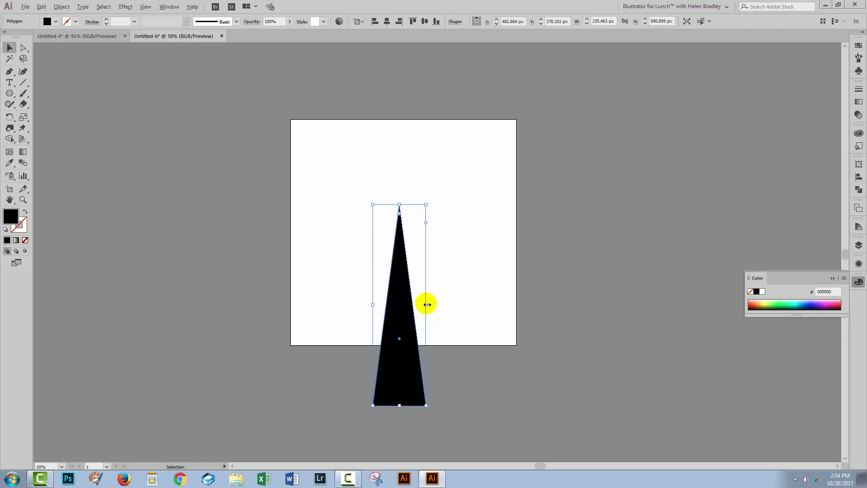
drag(427, 305, 417, 305)
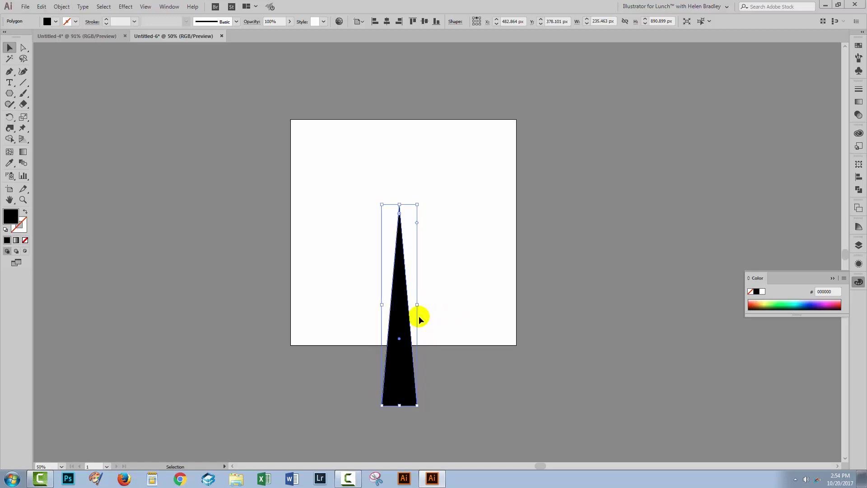
drag(405, 351, 409, 363)
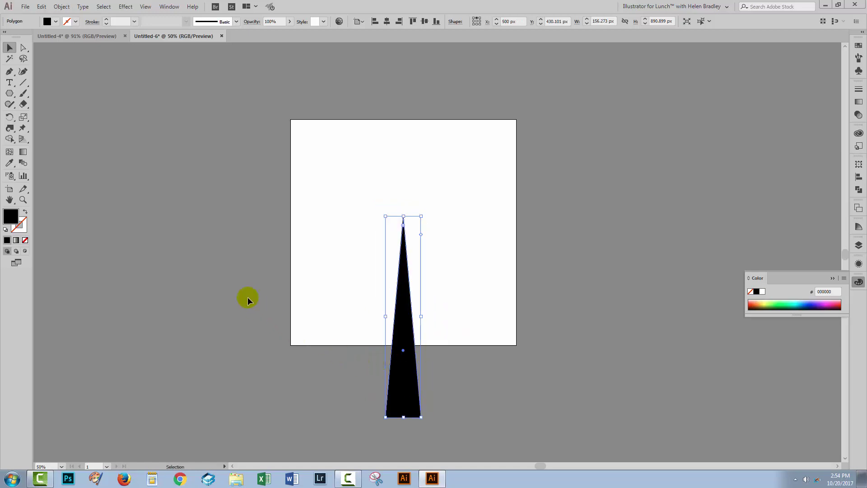
Step: Select the Twirl tool and give its brush a 1000 px width and 1000 px height
click(8, 129)
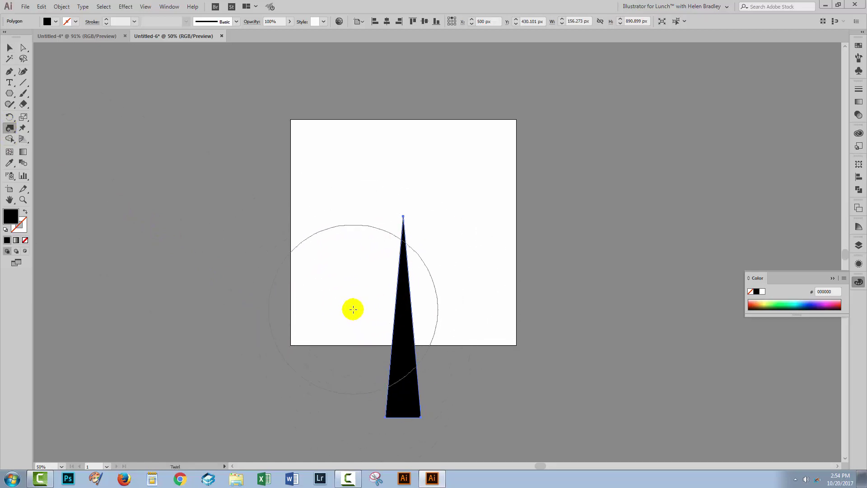
click(9, 129)
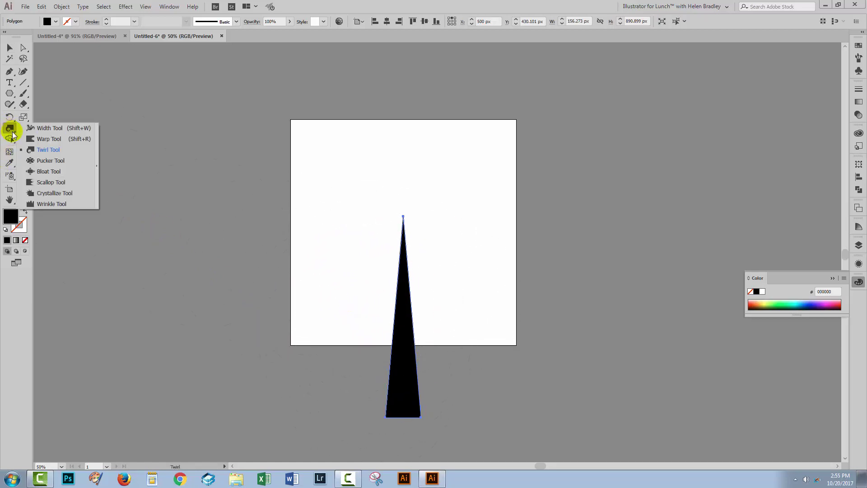
click(49, 151)
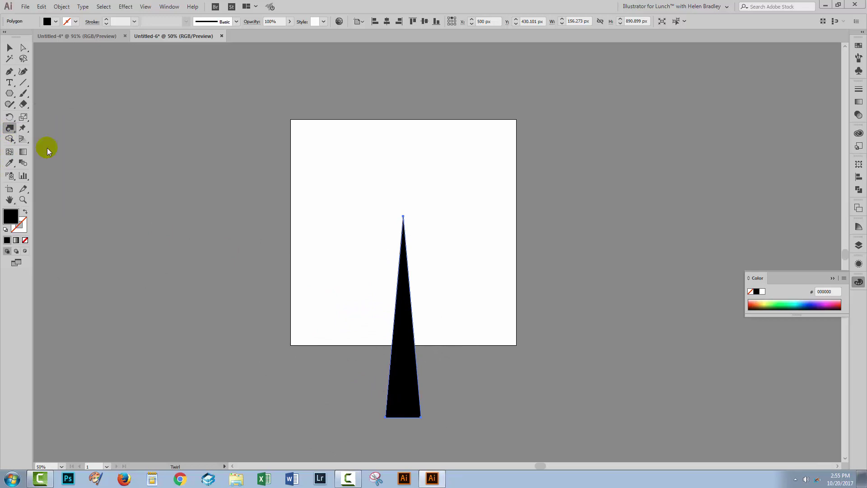
double_click(9, 130)
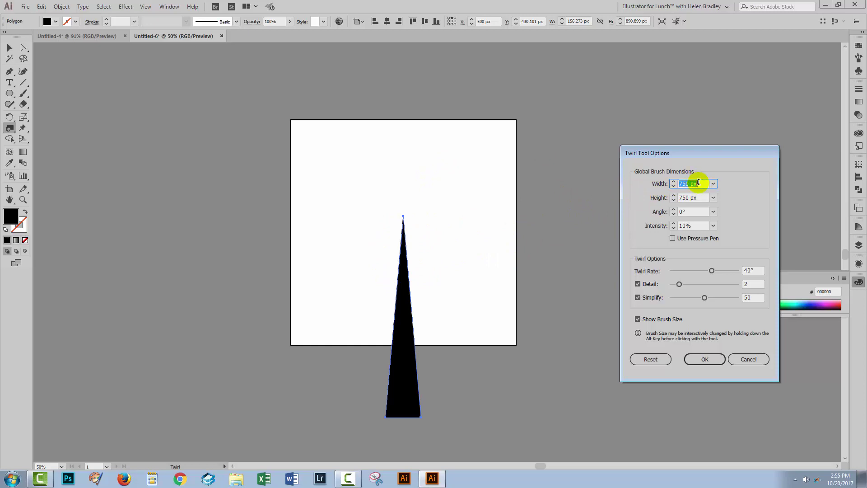
text(1000)
key(Tab)
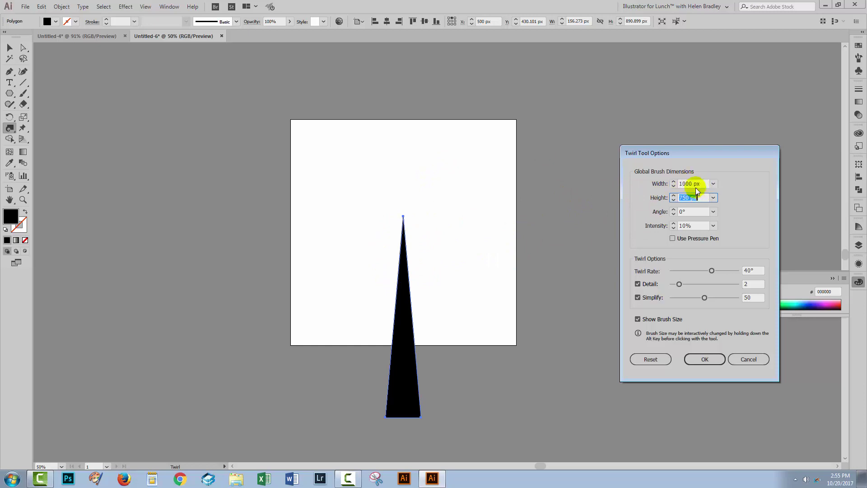
text(1000)
key(Tab)
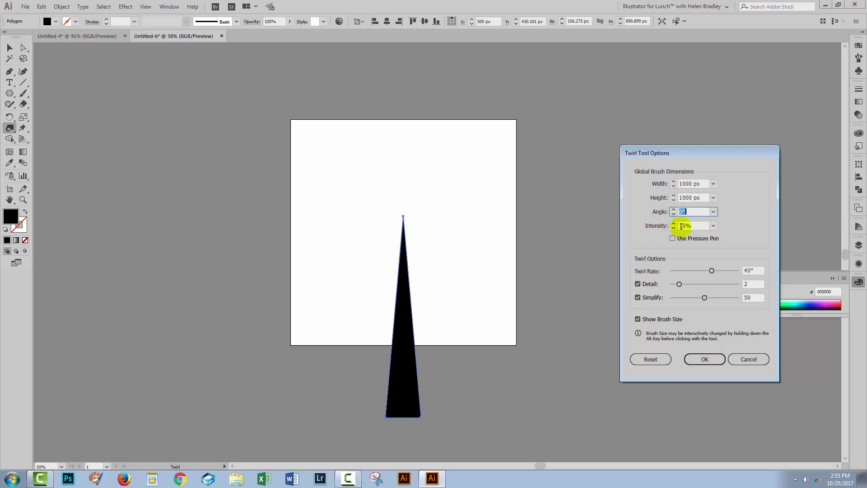
click(705, 359)
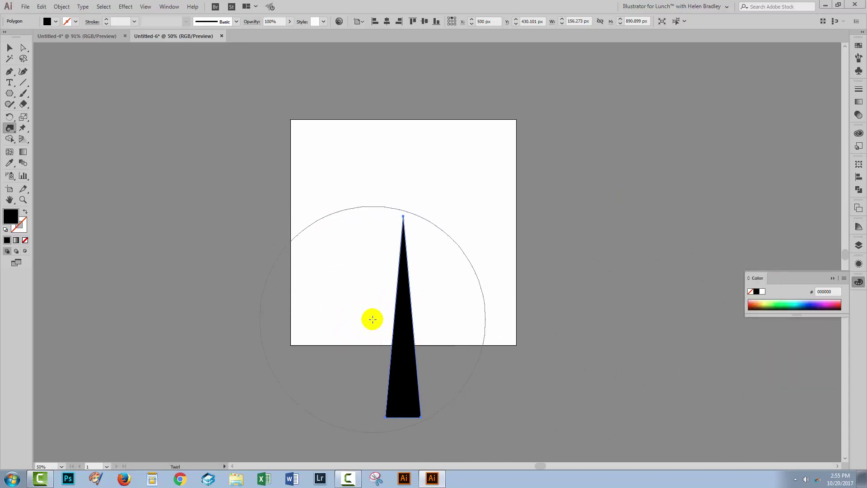
Step: Twirl the triangle into a gentle S-bend spike and move its tip near the artboard centre
drag(368, 319, 368, 319)
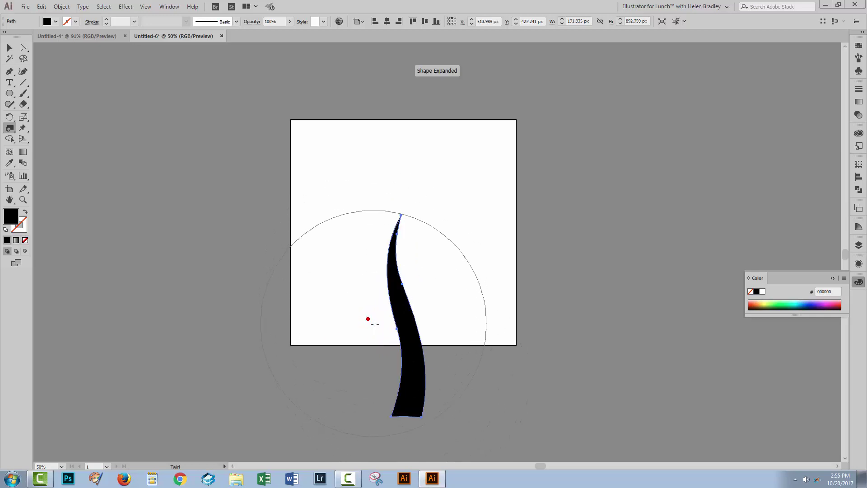
click(9, 47)
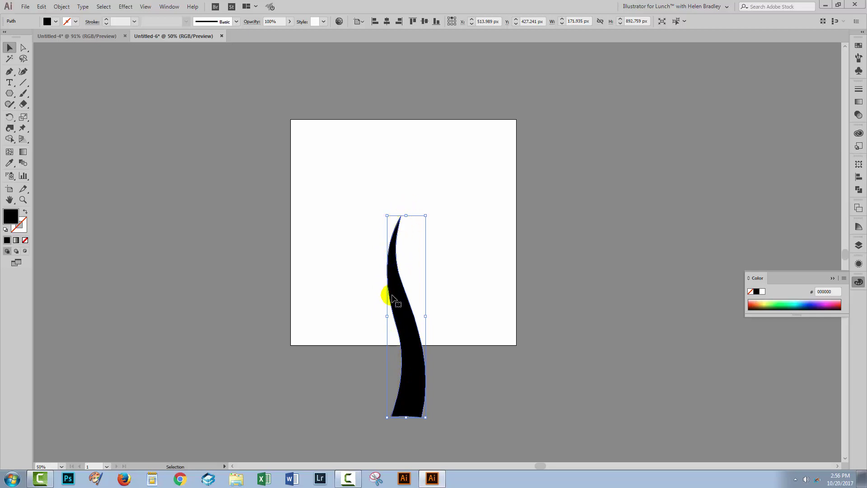
drag(394, 298, 396, 304)
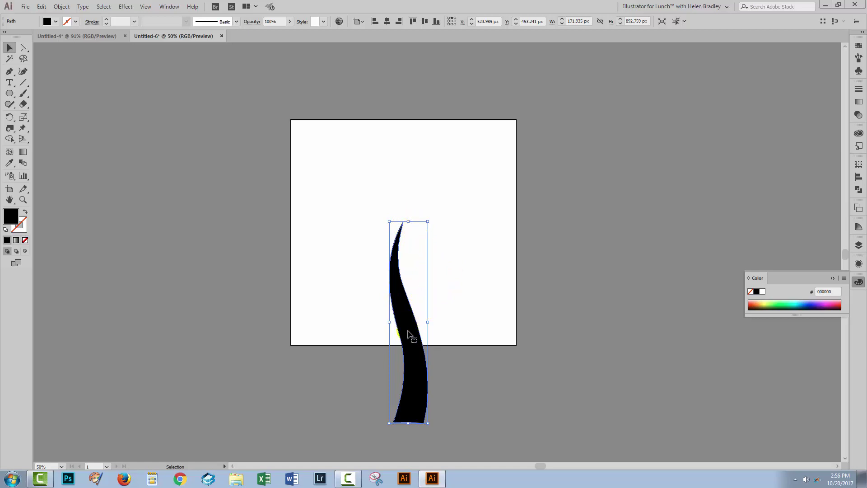
drag(416, 329, 422, 325)
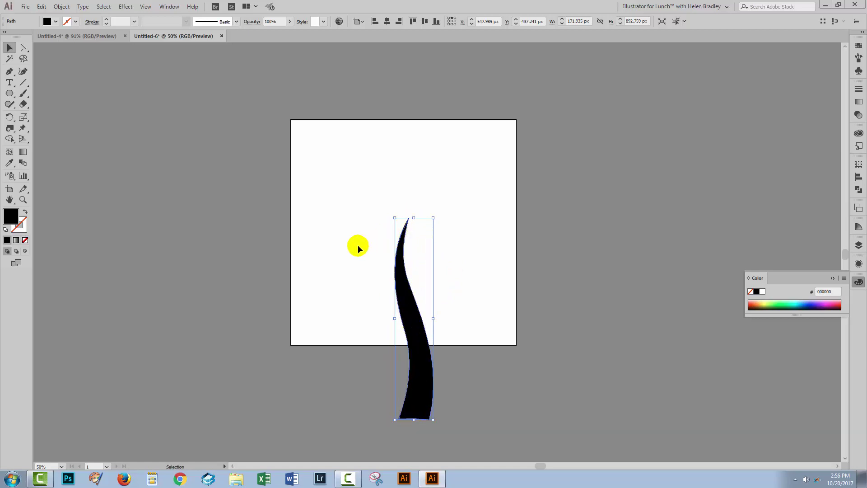
Step: Rotate a copy of the spike by 360/15 (24°) around its top tip
click(9, 117)
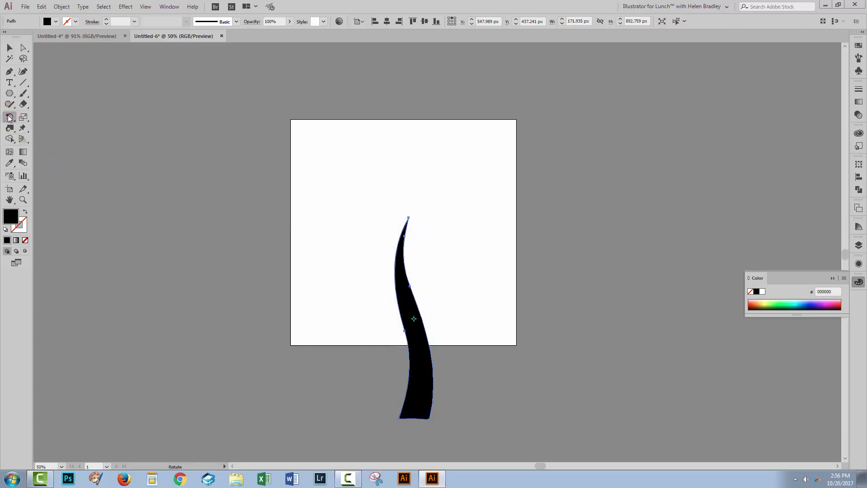
alt+click(408, 217)
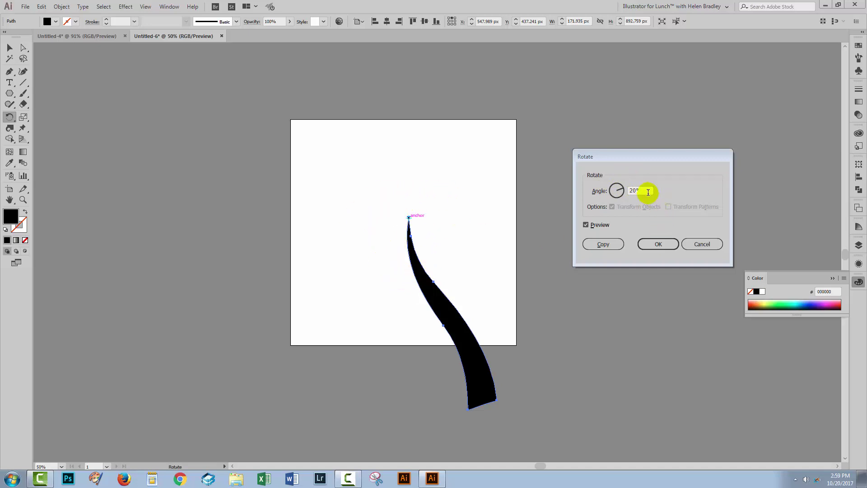
double_click(648, 192)
text(360)
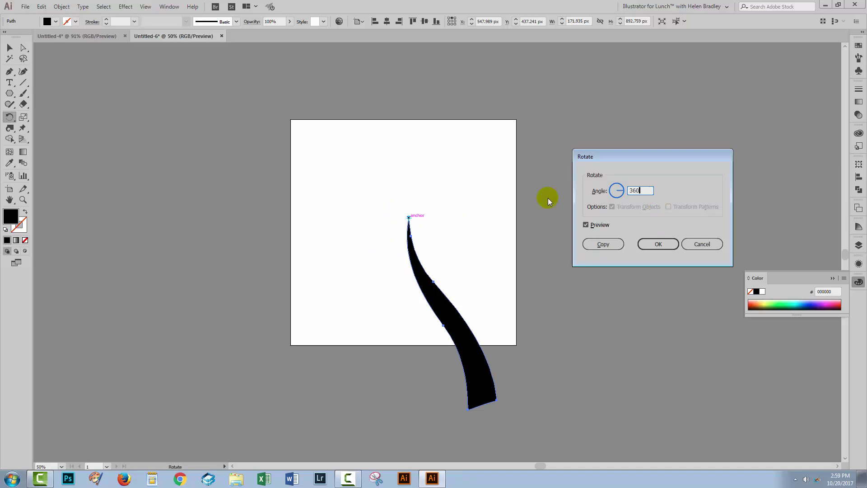
text(/18)
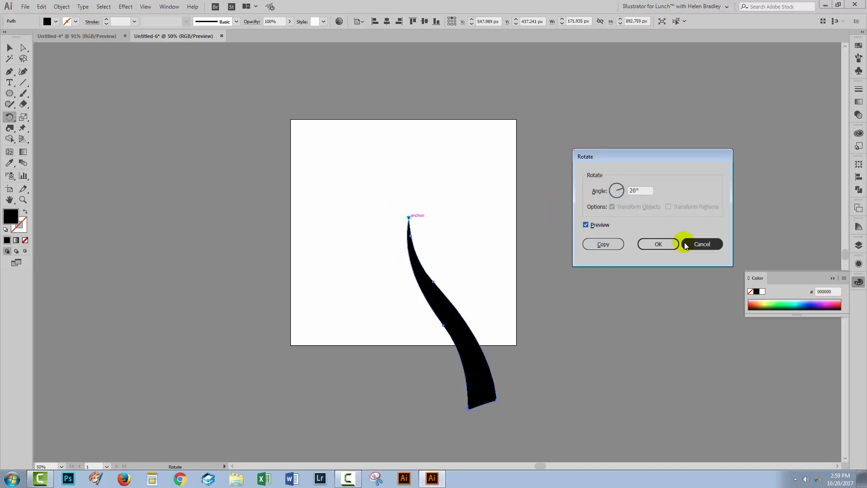
key(Tab)
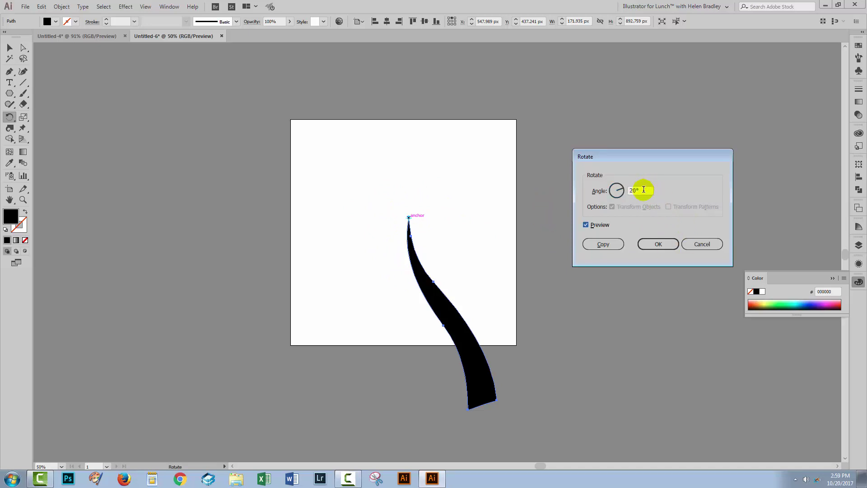
double_click(643, 189)
text(360)
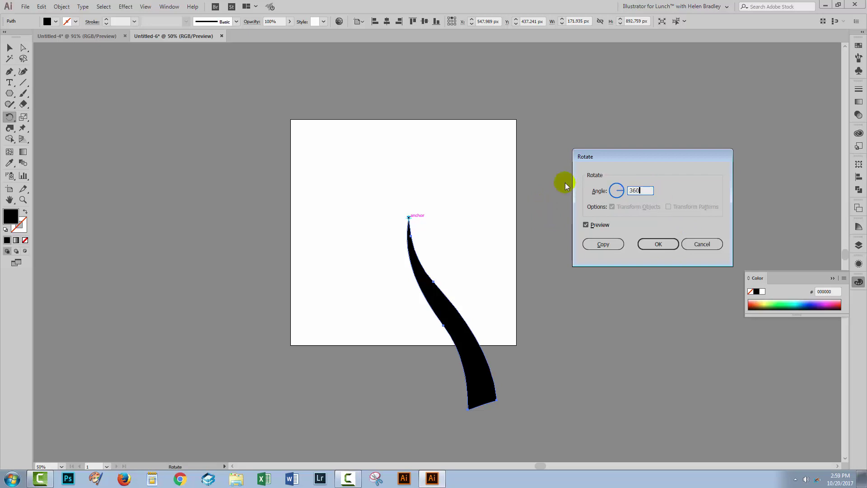
text(/15)
key(Tab)
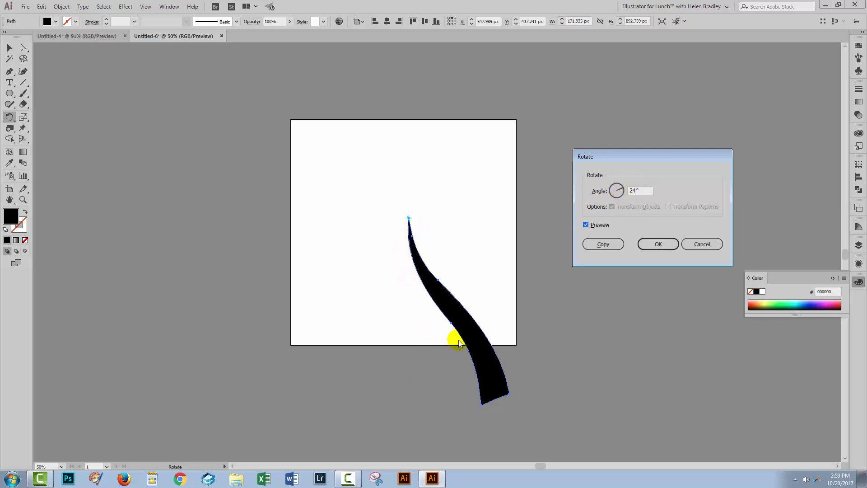
click(614, 250)
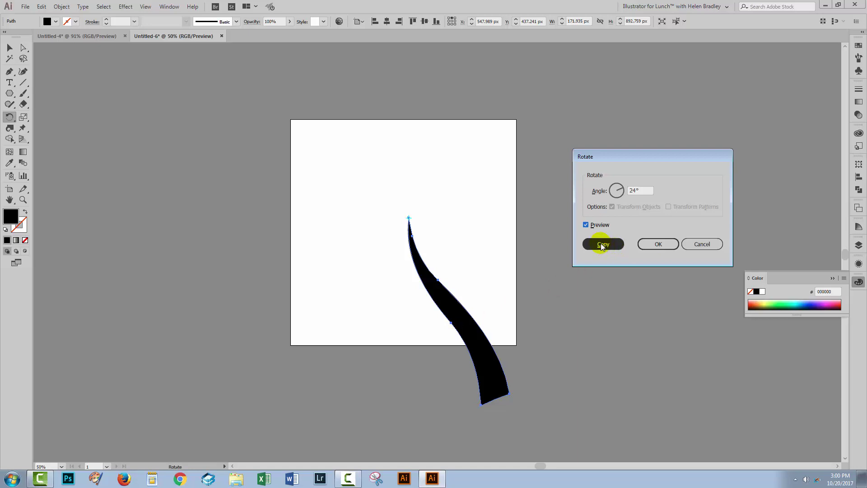
click(602, 244)
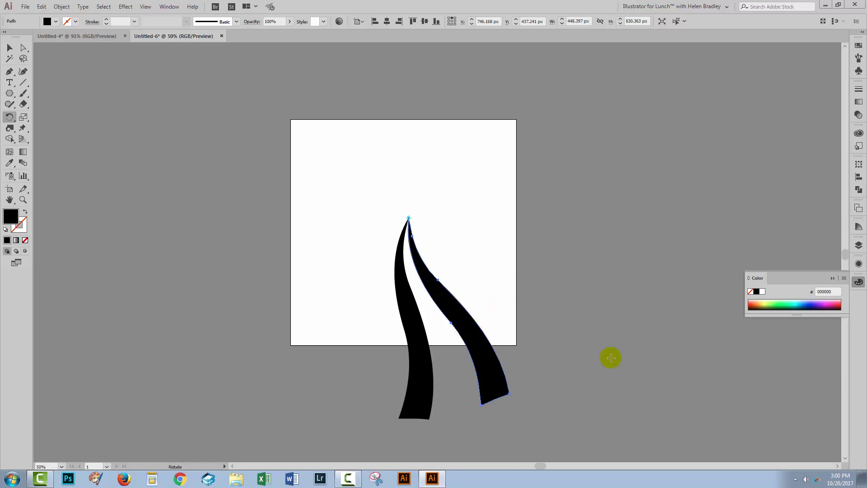
Step: Repeat the 24° rotated copy with Ctrl+D until the spikes complete the circle
key(ctrl)
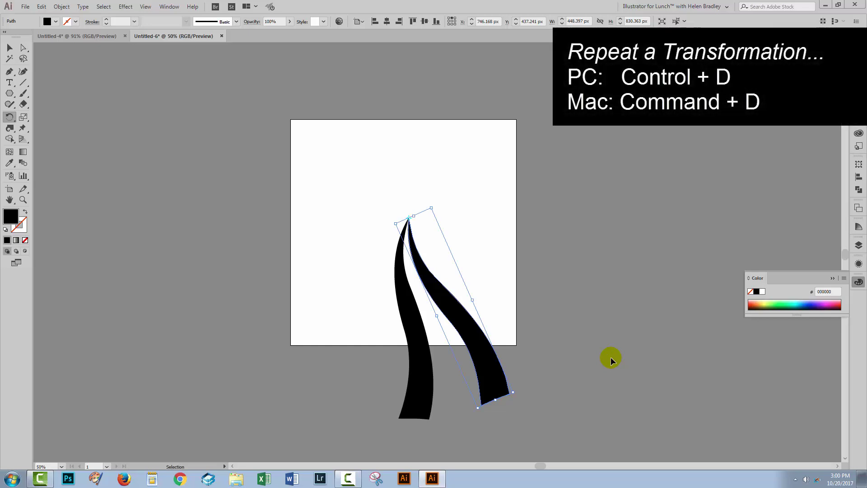
key(ctrl+d)
key(ctrl+d)
key(ctrl+d)
key(ctrl+d)
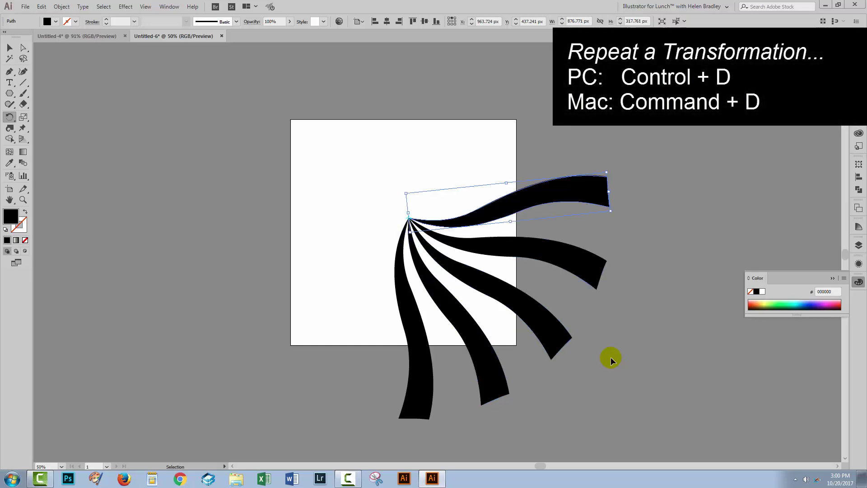
key(ctrl+d)
key(ctrl+d)
key(ctrl+d)
key(ctrl+d)
key(ctrl+d)
key(ctrl+d)
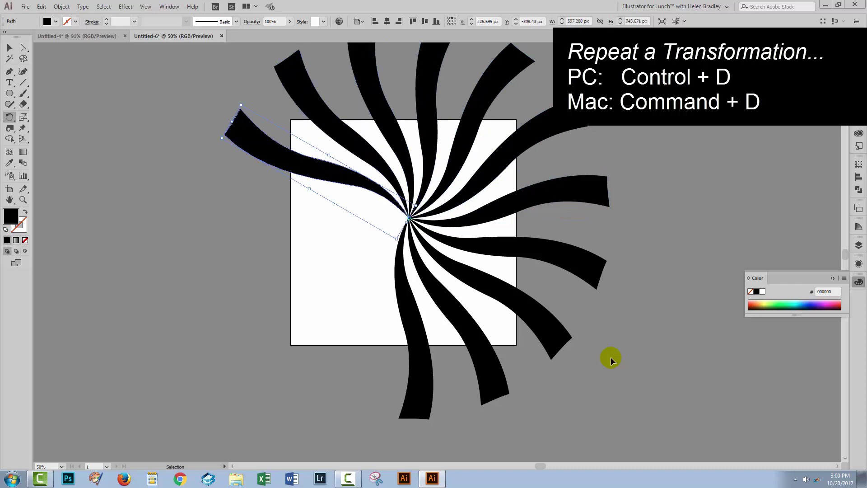
key(ctrl+d)
key(ctrl+d)
key(ctrl+d)
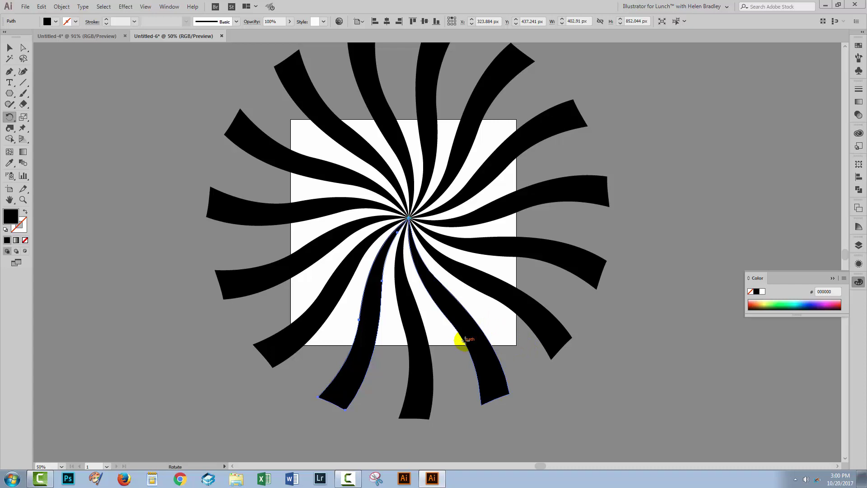
Step: Expand Layer 1 in the Layers panel to review the swirl paths
click(404, 209)
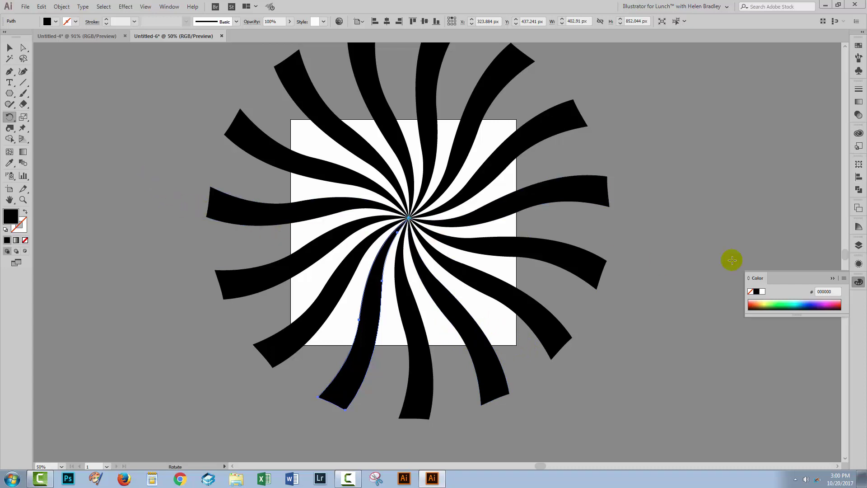
click(858, 245)
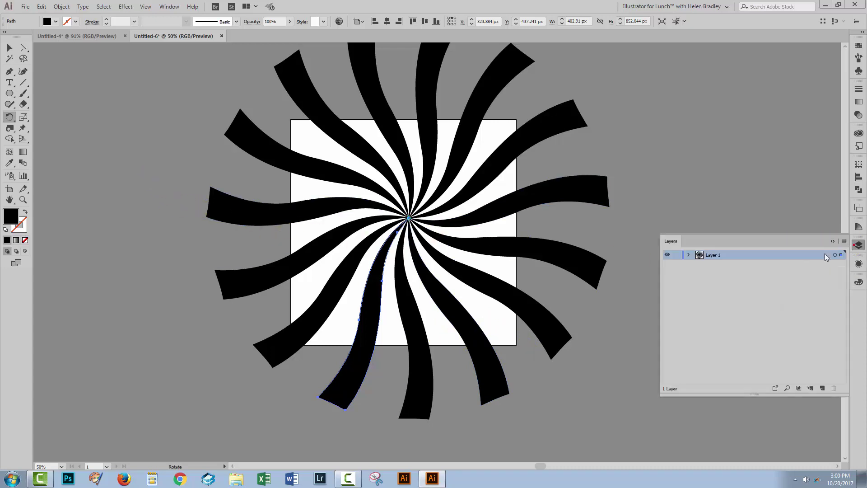
click(688, 255)
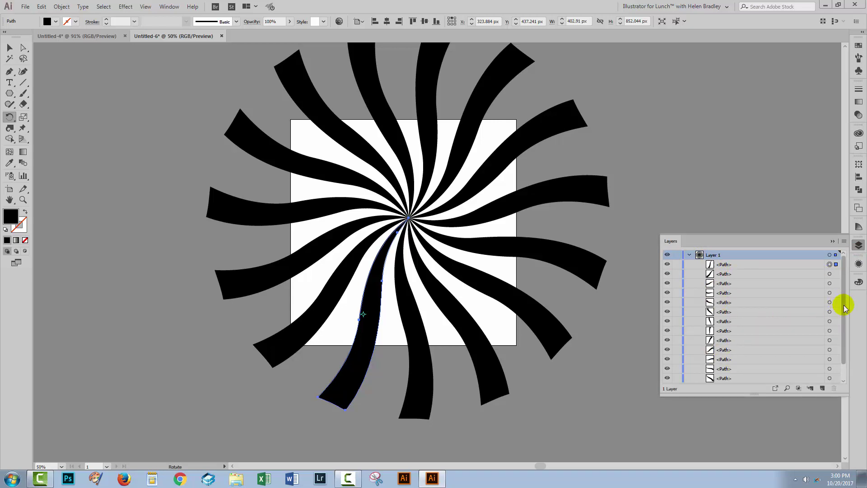
scroll(846, 304, down, 1)
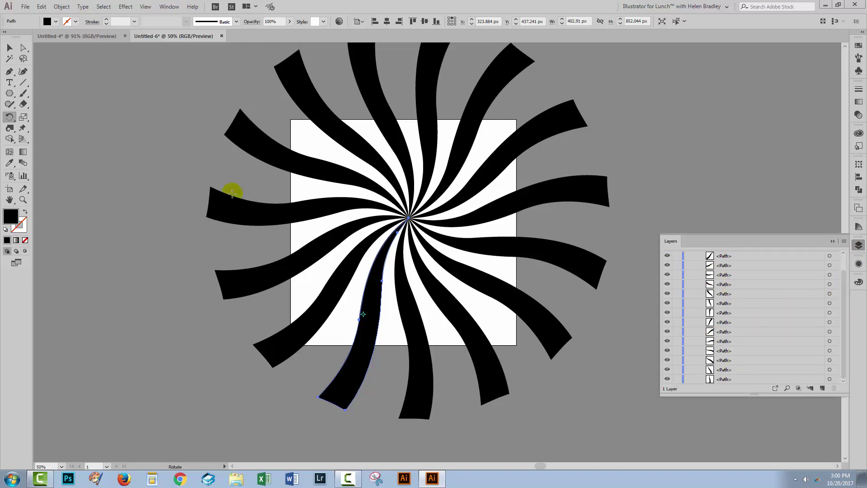
Step: Marquee-select all swirl arms, group them, and centre the group horizontally and vertically
click(9, 47)
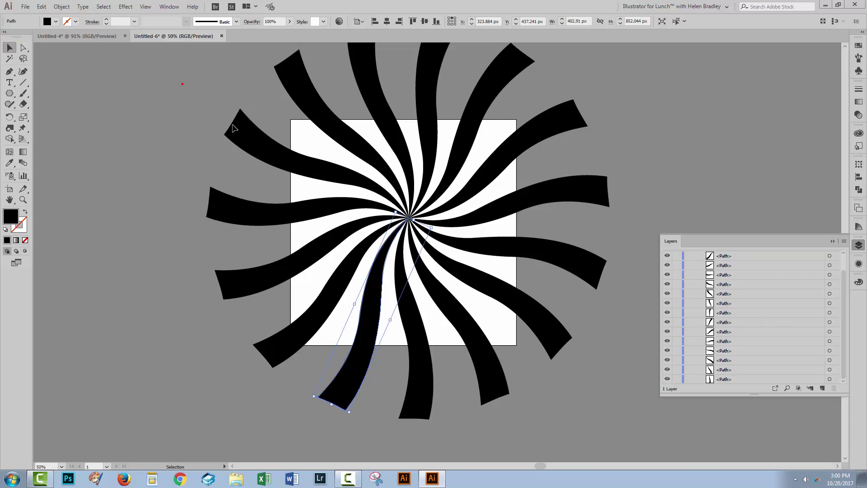
drag(232, 126, 554, 370)
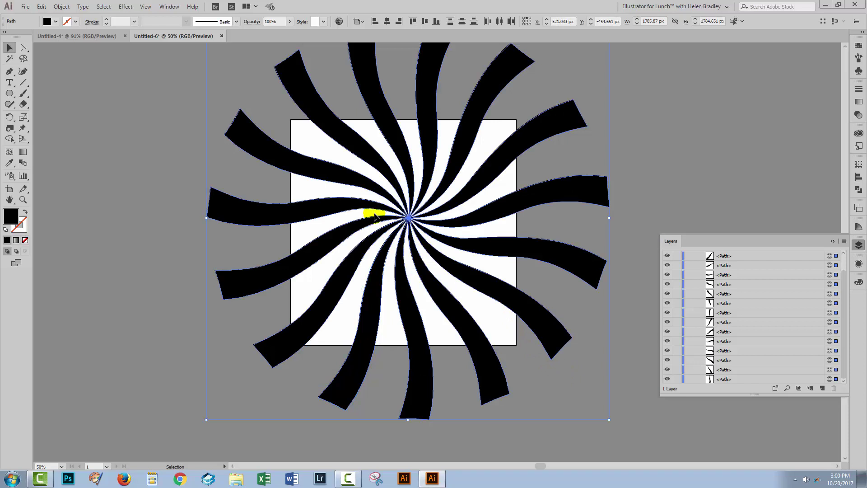
click(59, 7)
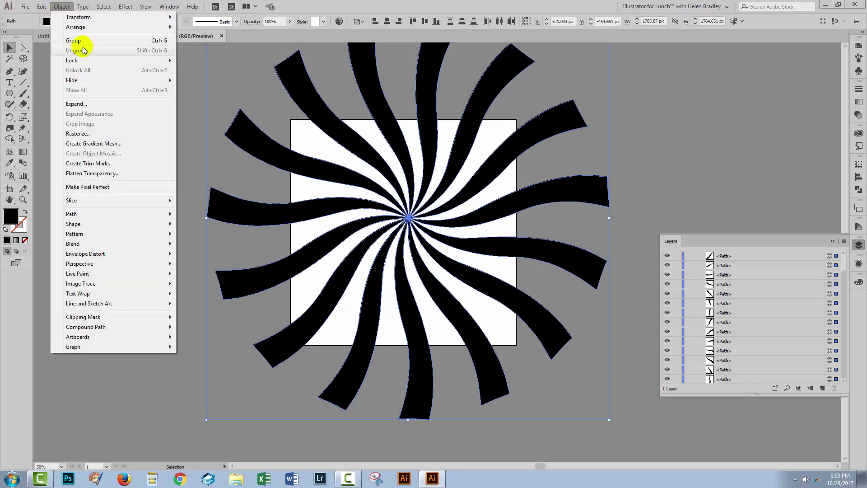
click(80, 42)
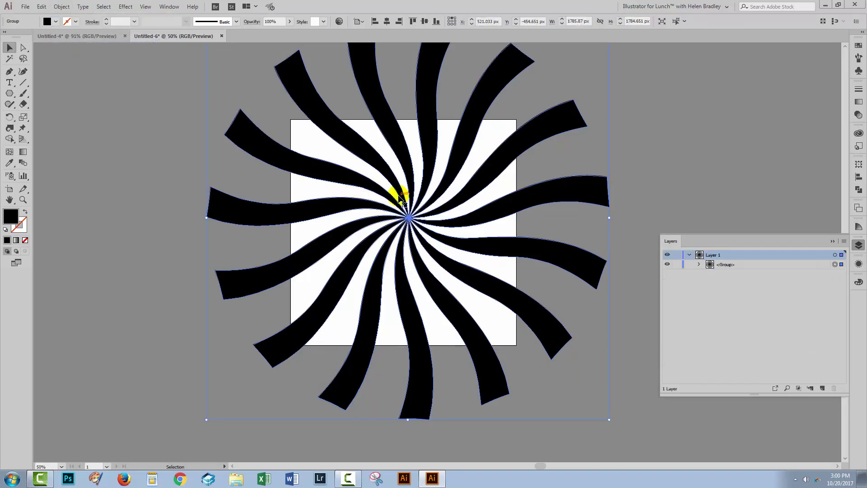
click(386, 24)
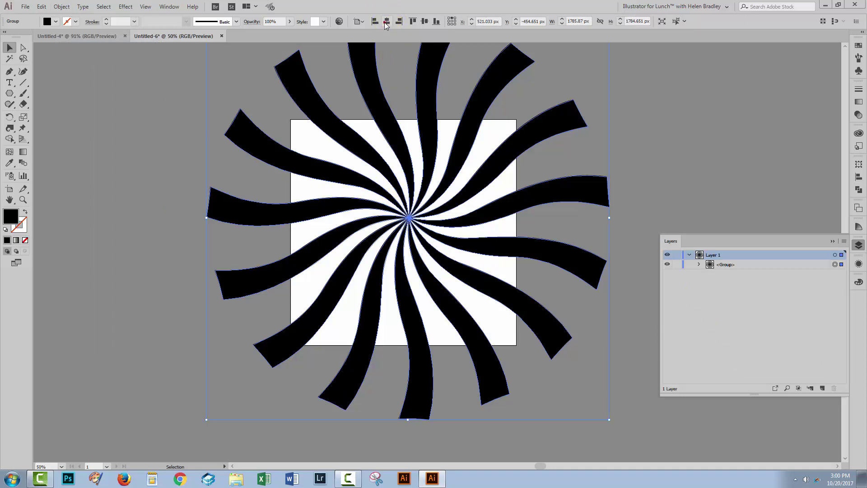
click(425, 22)
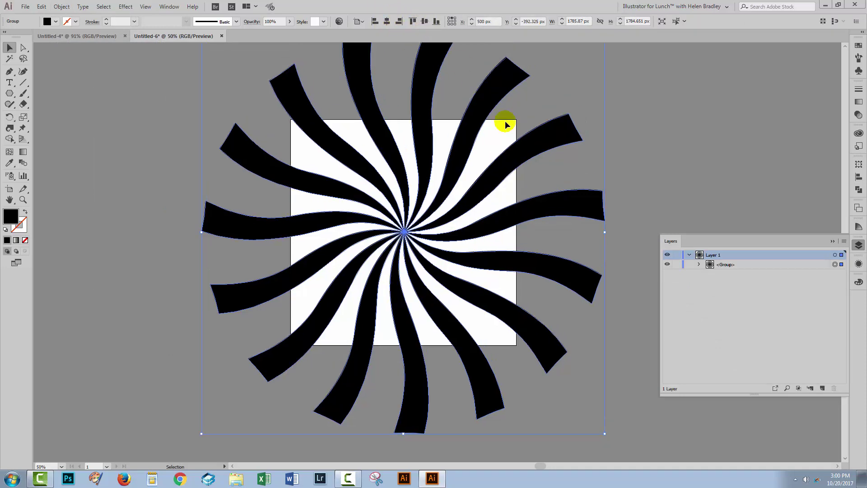
click(639, 181)
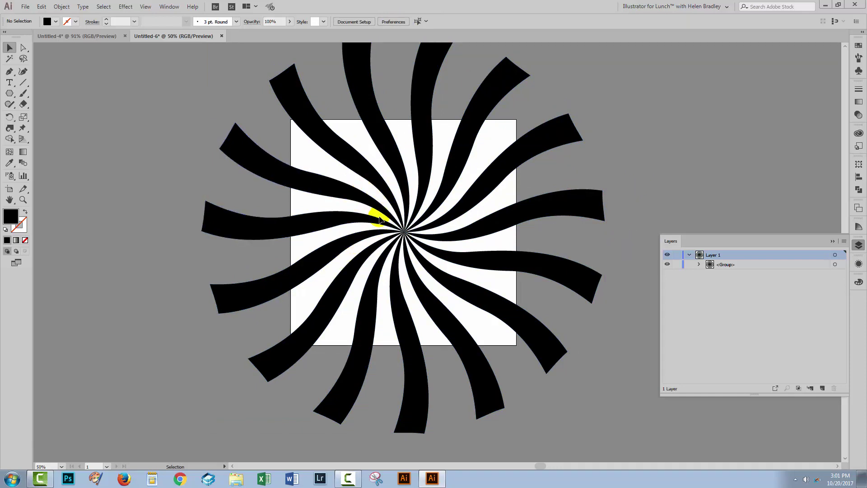
Step: Draw a 1000 × 1000 px square and fill it with bright turquoise
click(9, 93)
drag(9, 94, 45, 93)
click(320, 200)
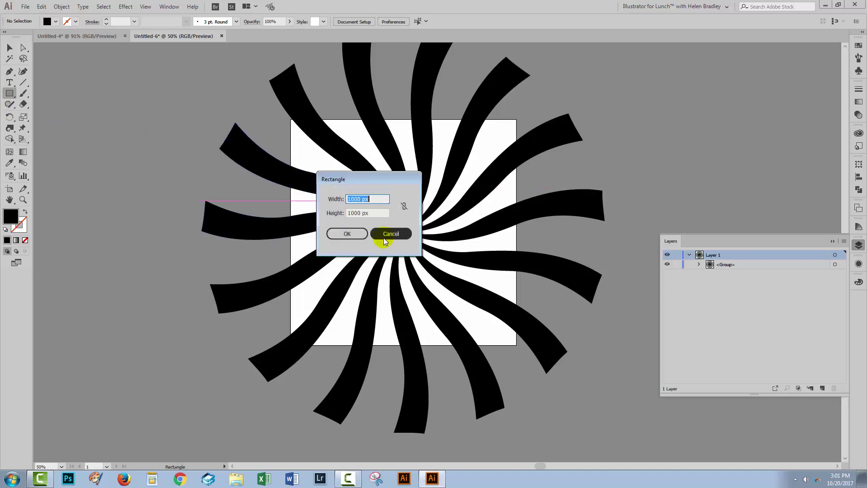
click(350, 233)
double_click(10, 216)
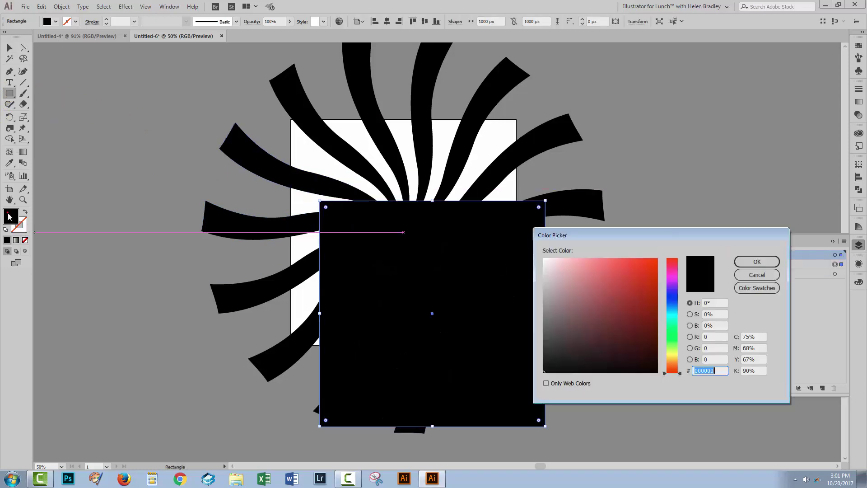
drag(671, 313, 670, 320)
click(638, 273)
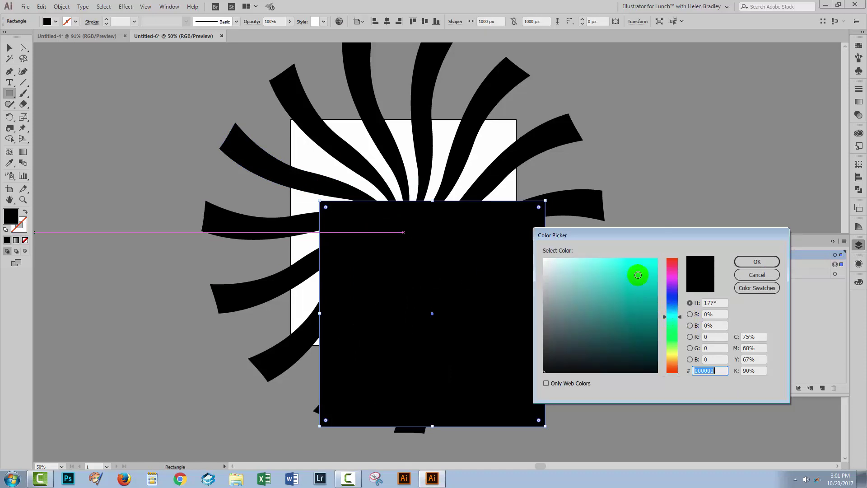
click(757, 262)
Step: Send the turquoise square to the back and centre it on the artboard
click(61, 6)
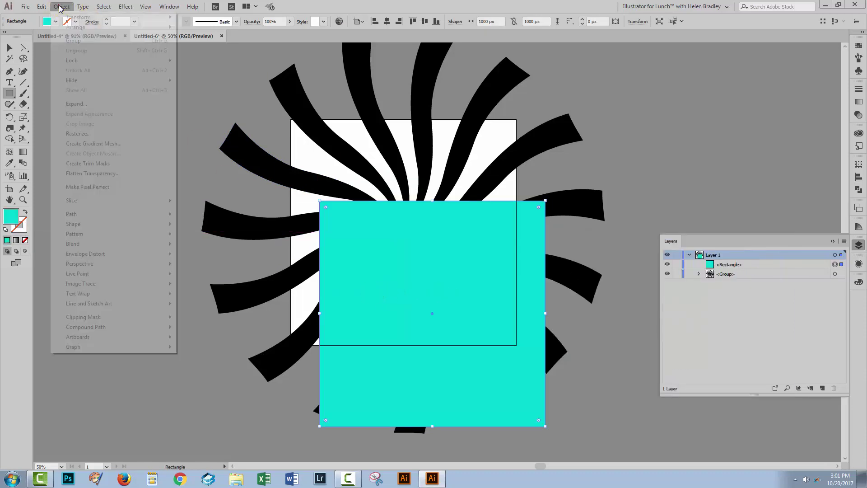
mouse_move(75, 27)
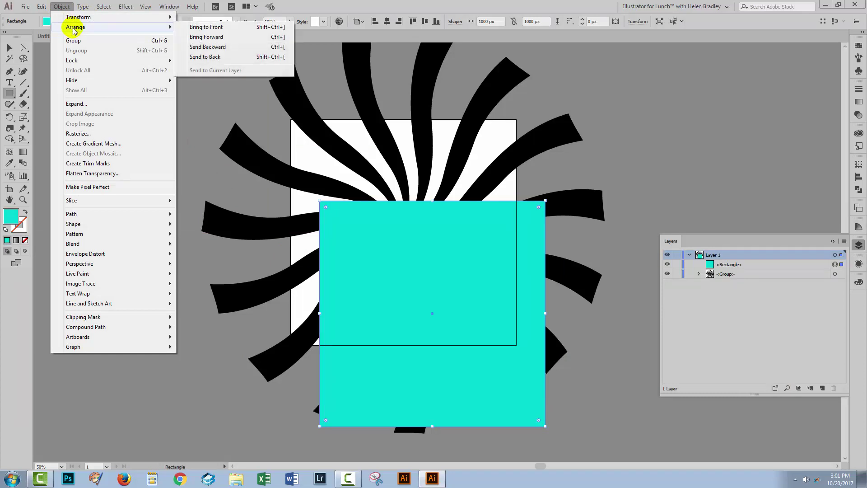
click(208, 60)
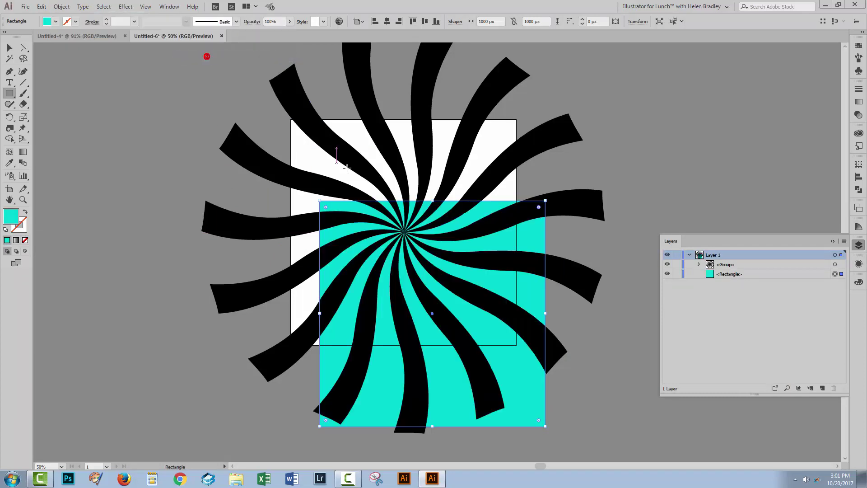
click(388, 21)
click(425, 21)
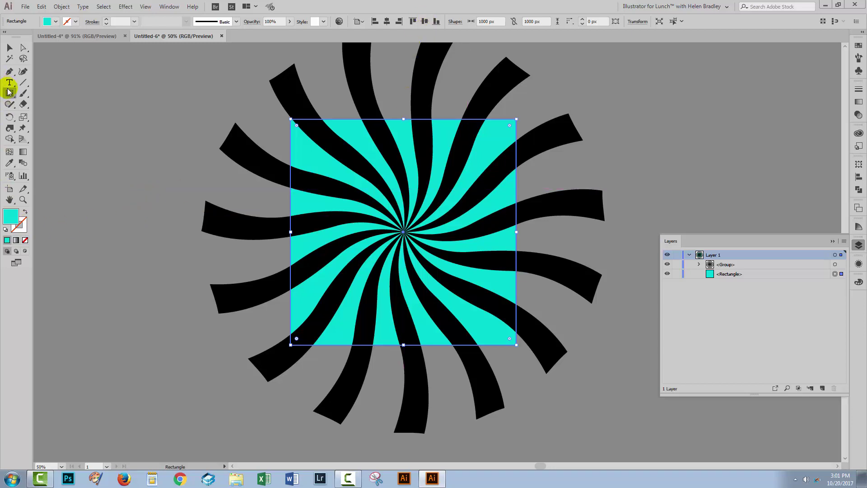
click(10, 48)
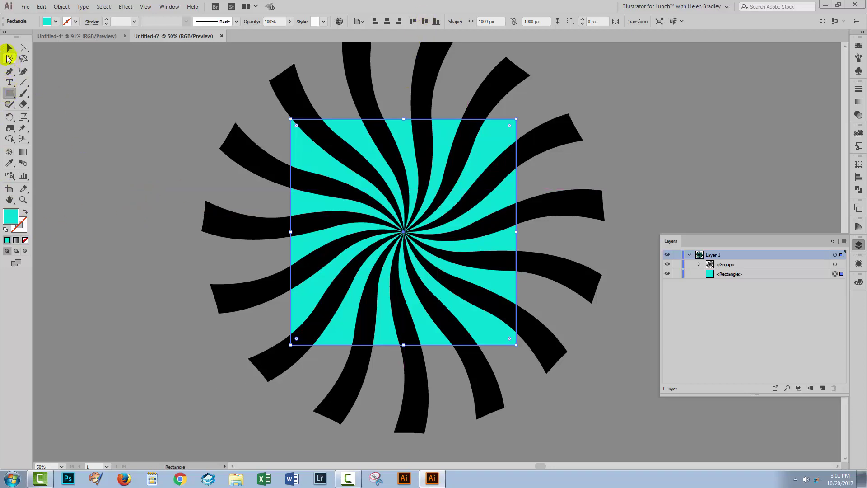
click(98, 172)
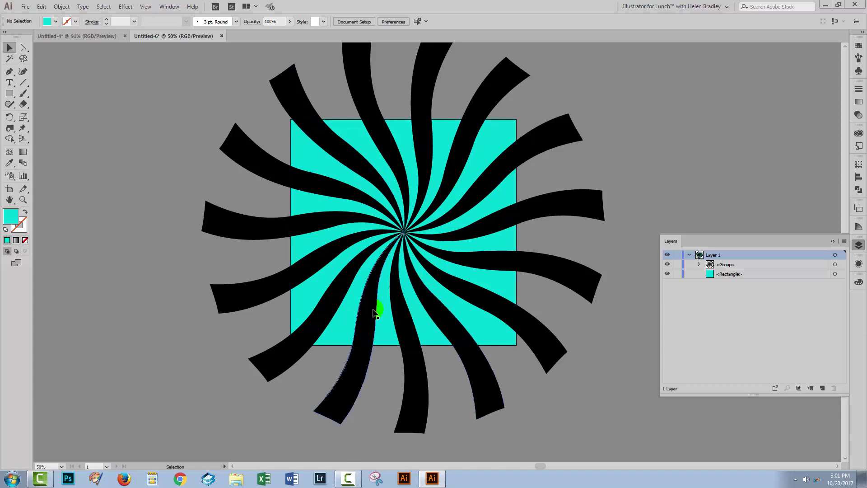
Step: Draw another 1000 × 1000 px turquoise square and centre it over the artboard
click(9, 93)
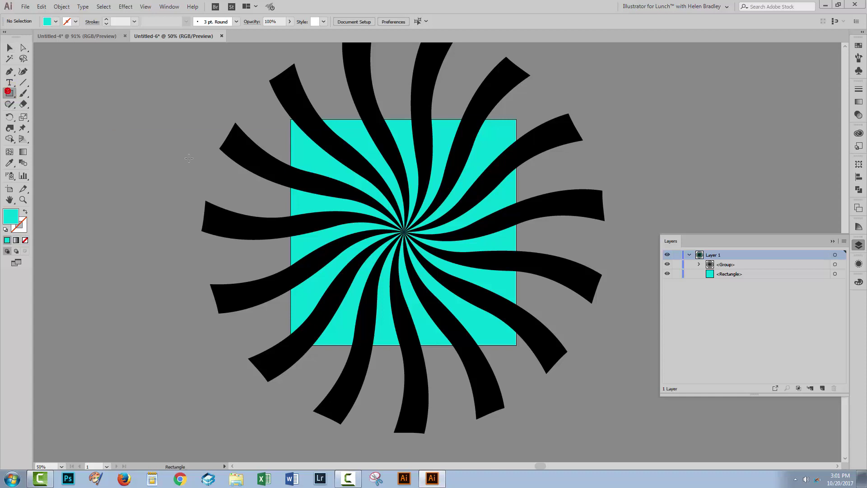
click(308, 194)
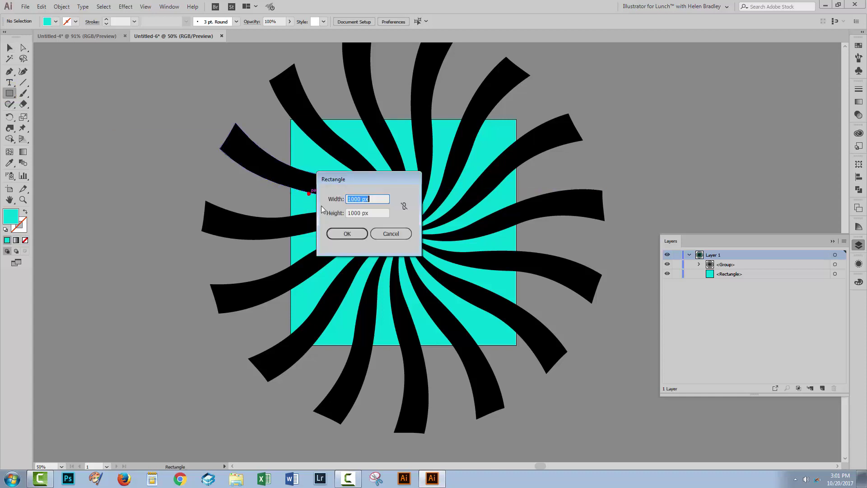
click(345, 234)
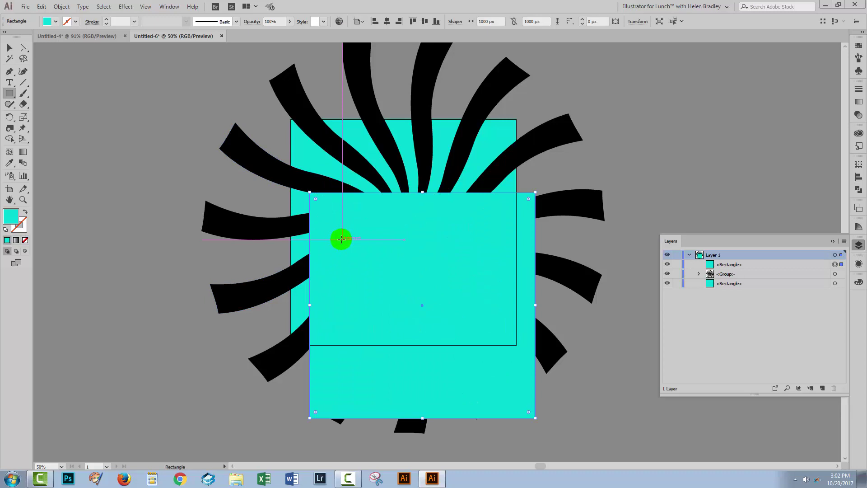
click(386, 21)
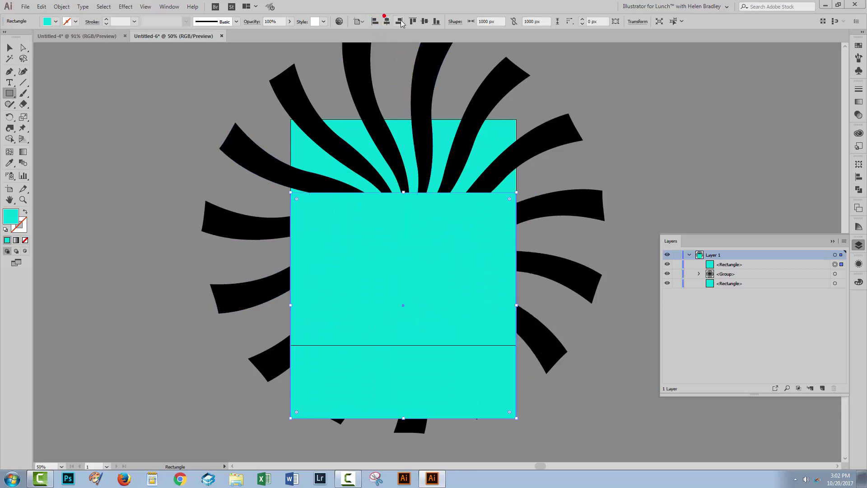
click(425, 22)
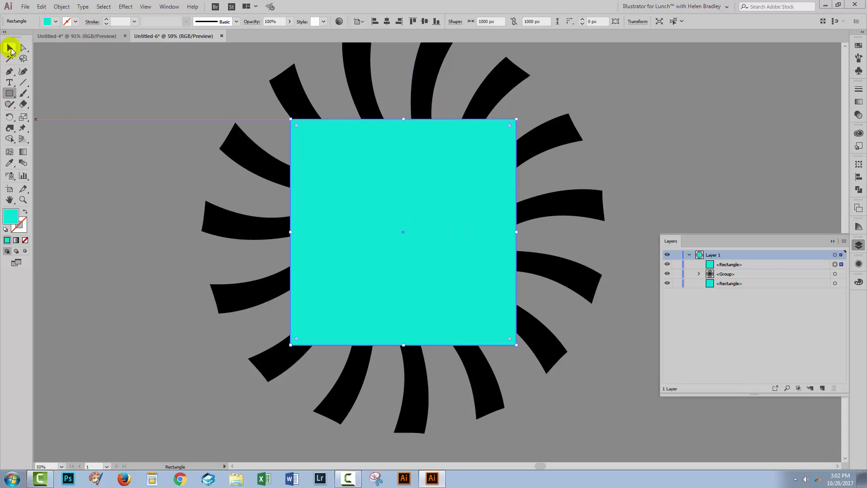
click(10, 48)
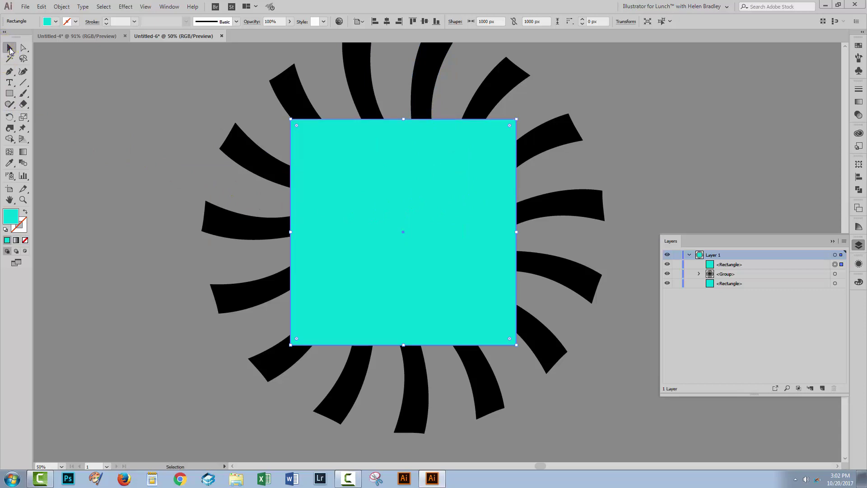
Step: Select the top square and swirl group in Layers and make a clipping mask from them
click(835, 265)
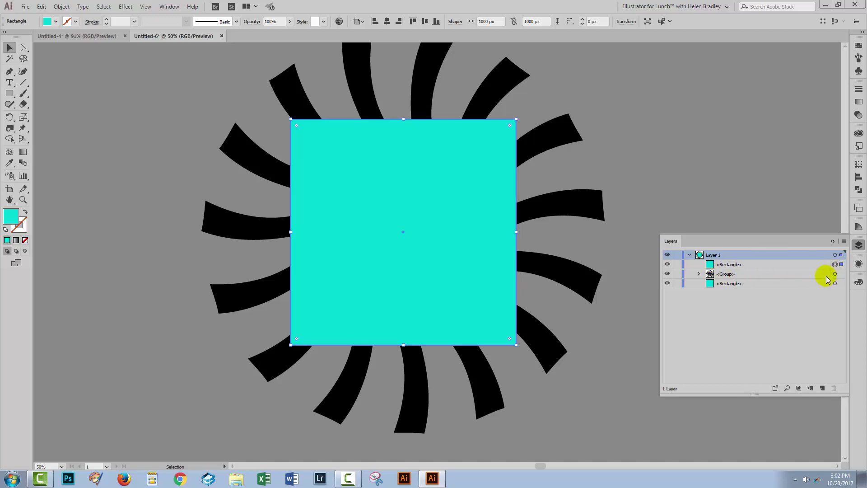
shift+click(835, 274)
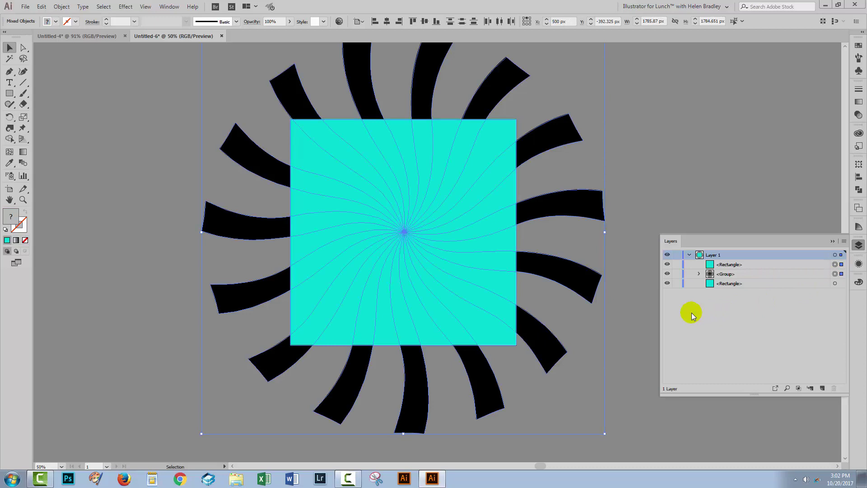
right_click(337, 193)
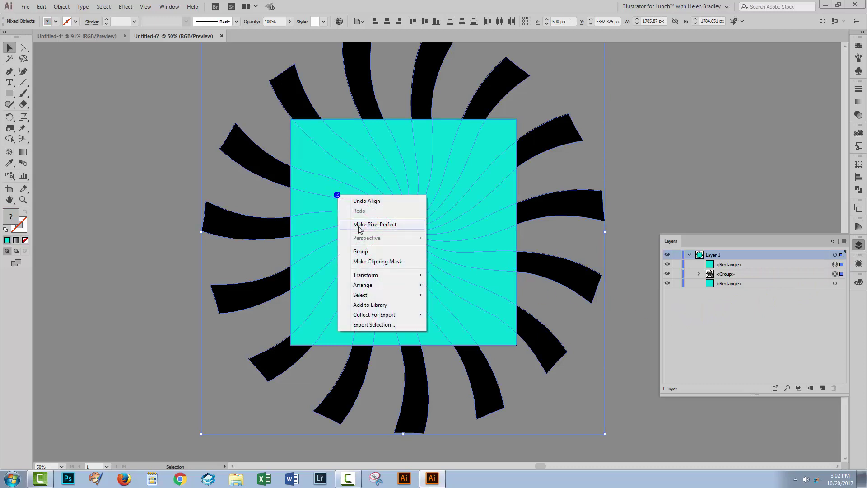
click(377, 263)
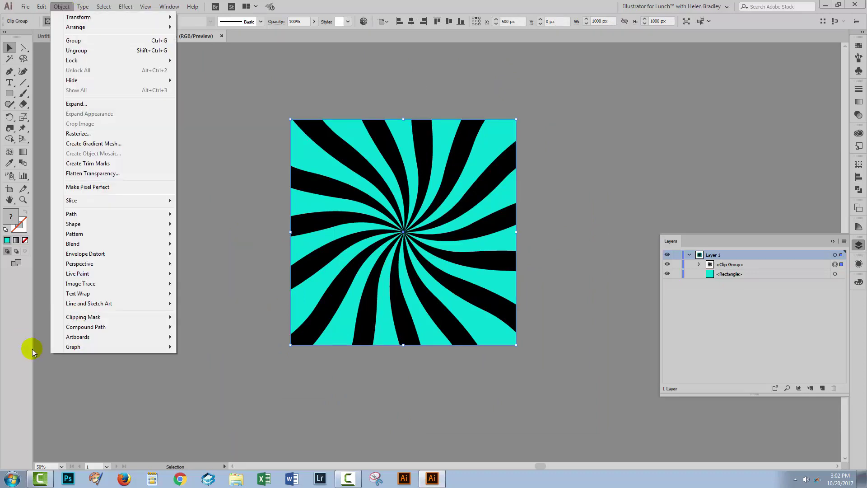
mouse_move(168, 317)
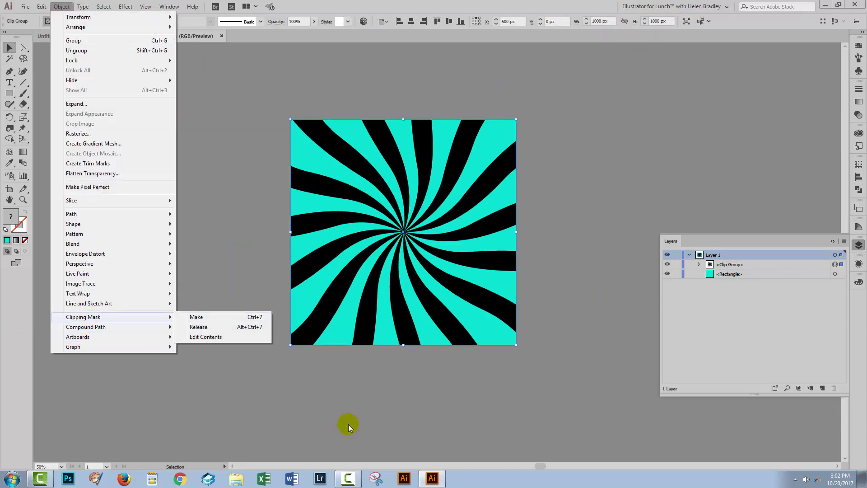
click(613, 355)
click(612, 355)
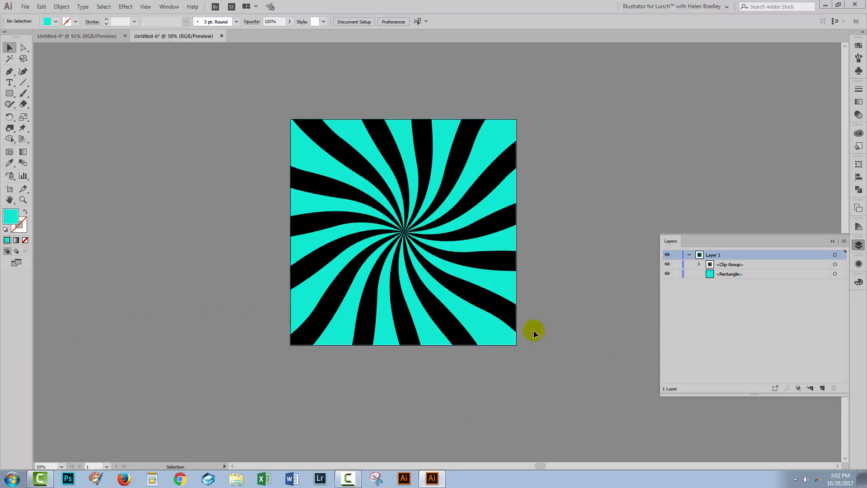
Step: Target the striped <Group> inside the Clip Group, drag it down and left, then deselect
click(699, 267)
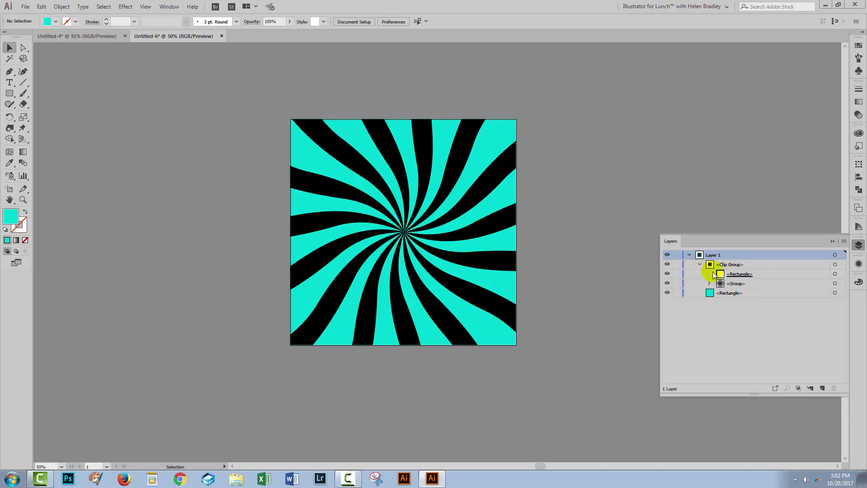
click(735, 283)
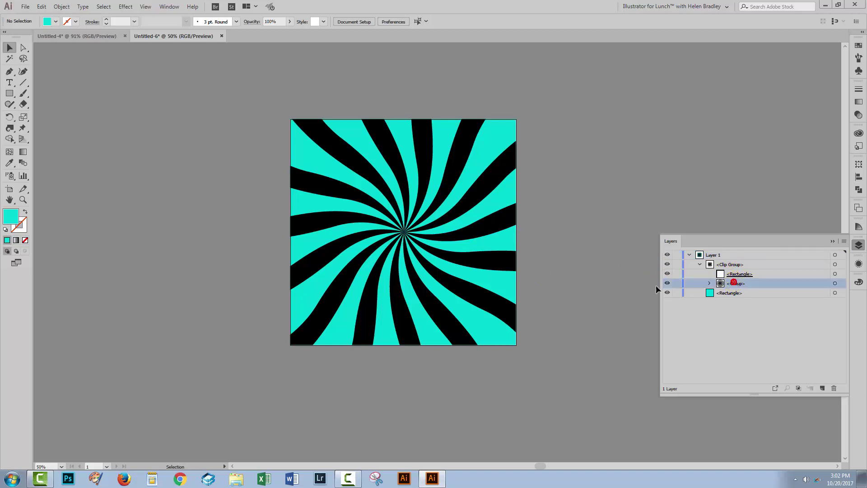
click(835, 284)
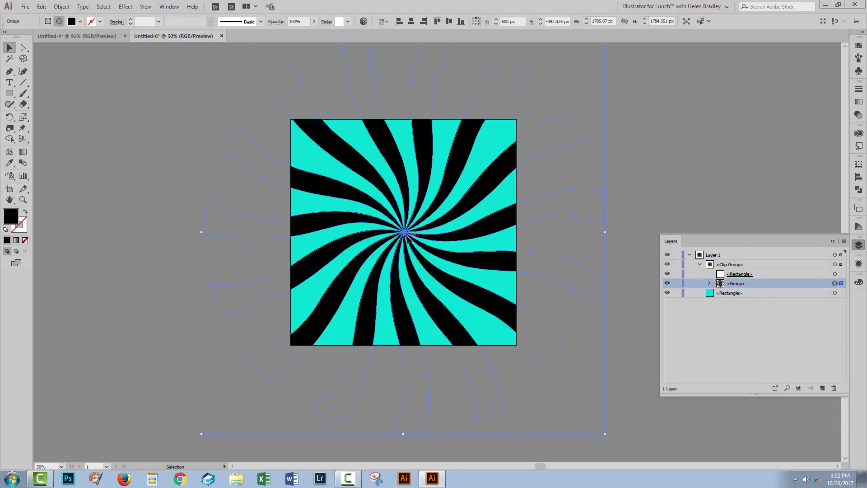
drag(409, 238, 364, 268)
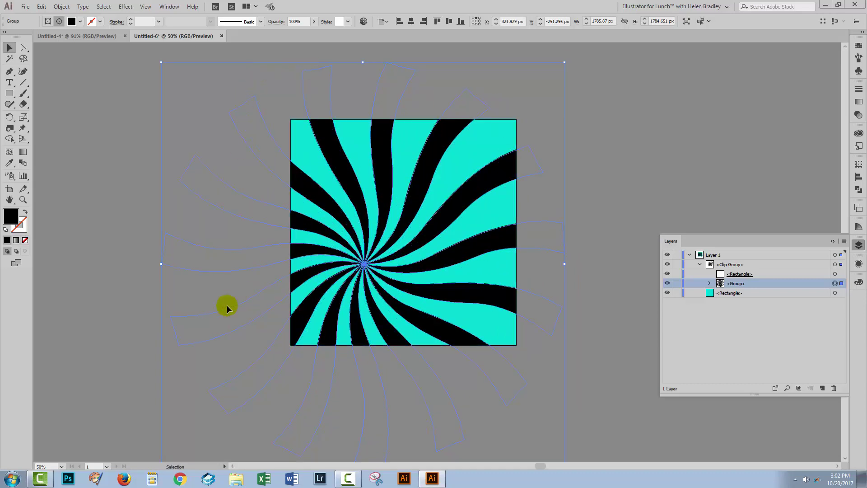
click(608, 335)
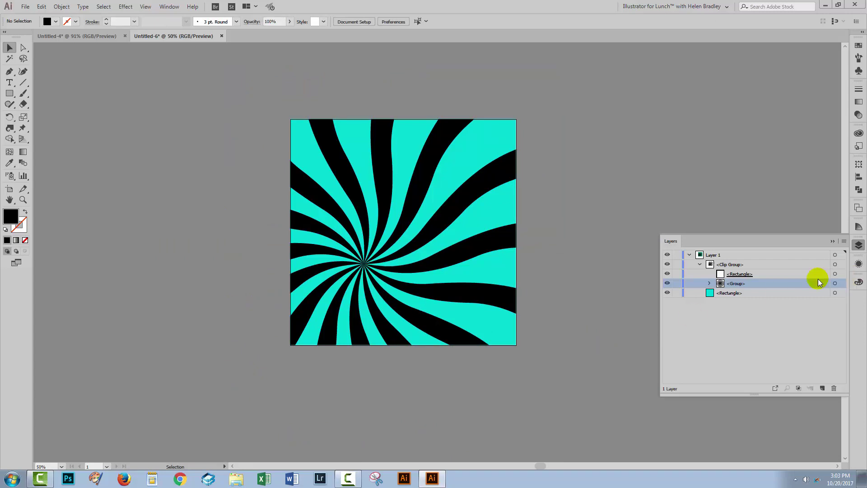
Step: Zoom in, close the Layers panel, select all artwork and open Recolor Artwork
click(569, 298)
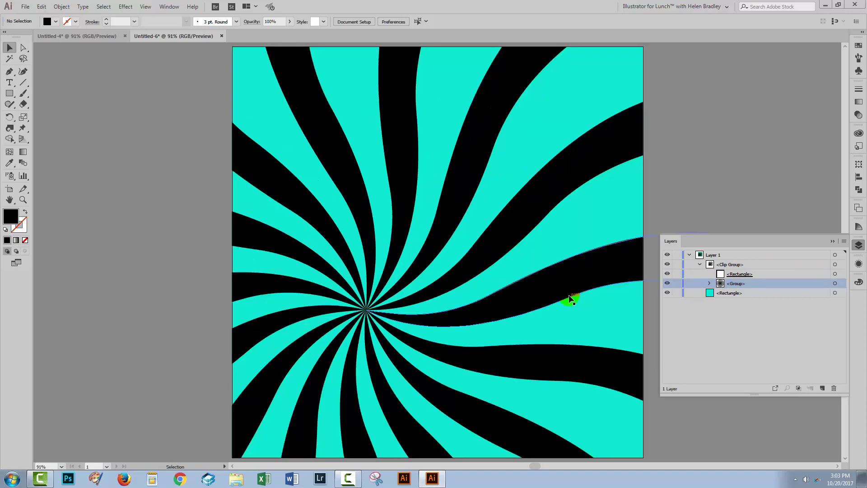
click(832, 242)
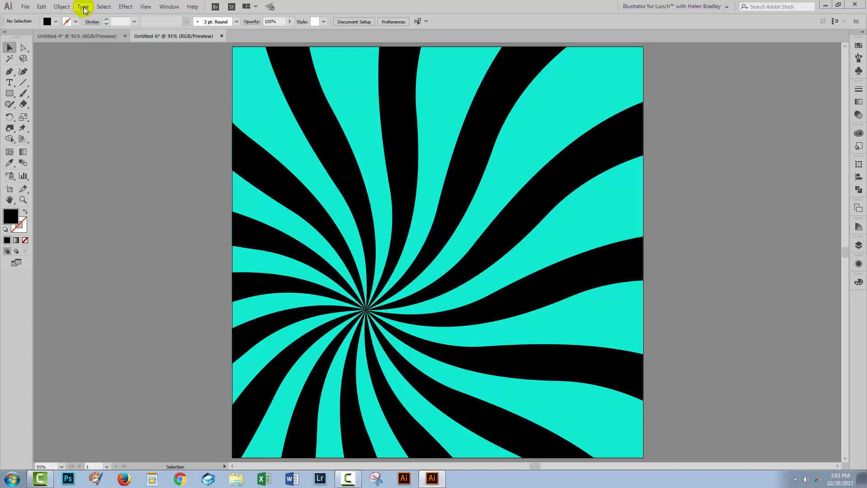
click(100, 7)
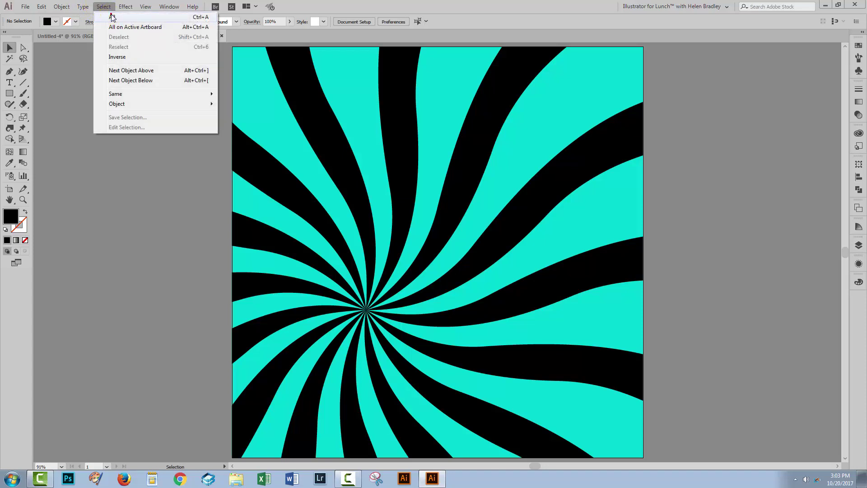
click(111, 16)
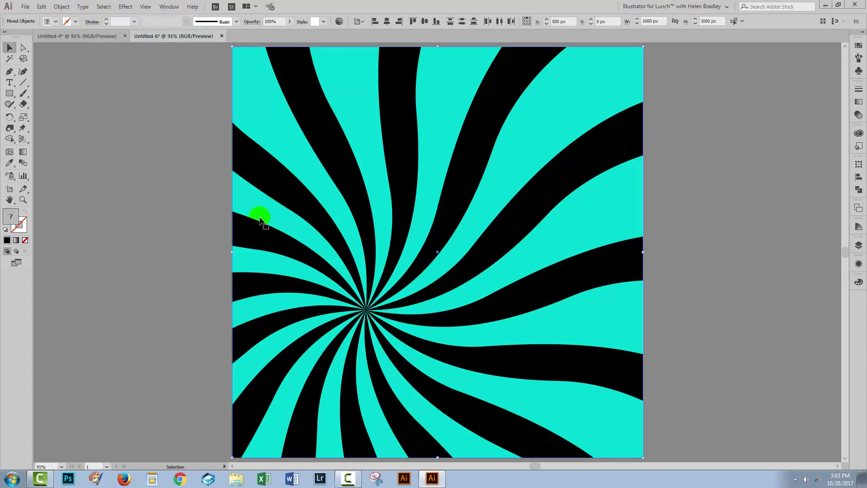
click(339, 22)
click(339, 22)
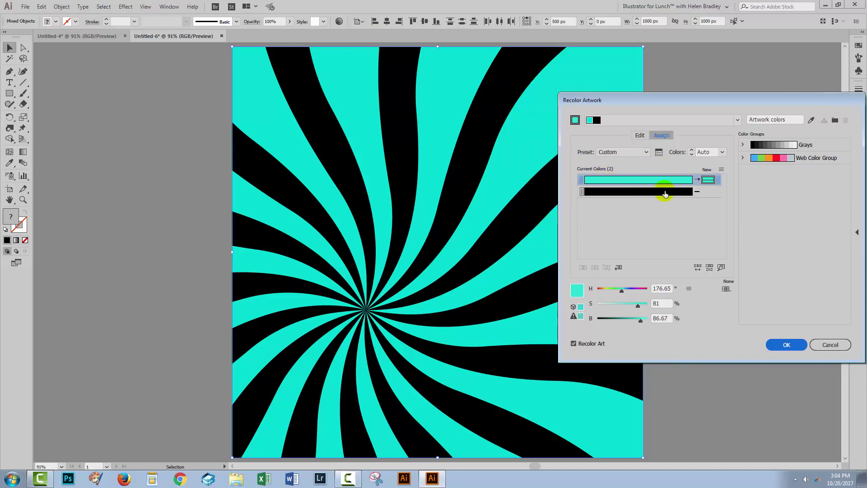
Step: Set Colors to All and map black and turquoise each to a new swatch
drag(639, 195, 709, 190)
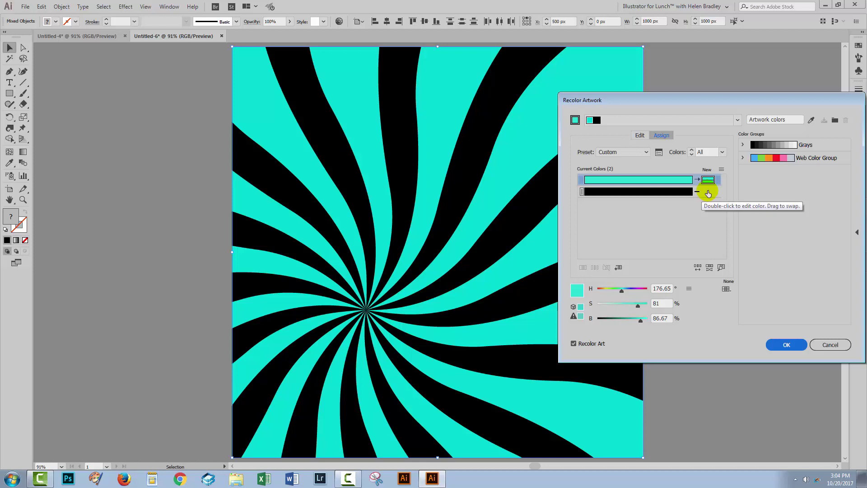
click(708, 193)
click(731, 242)
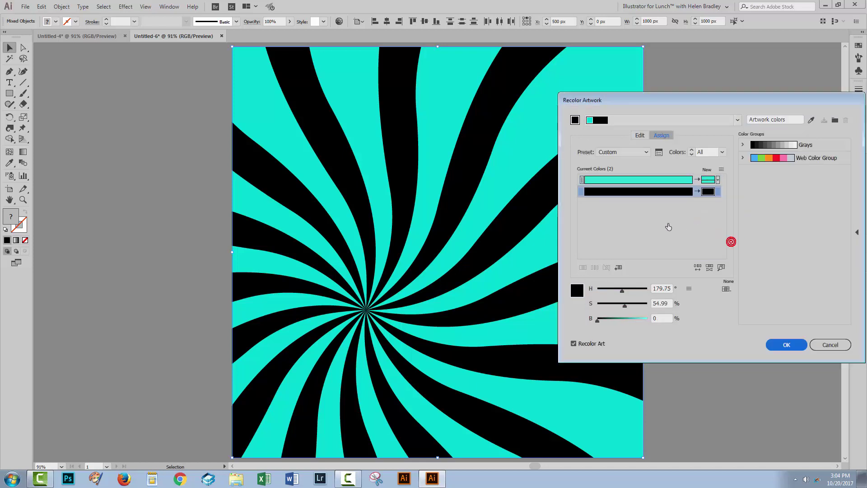
click(703, 181)
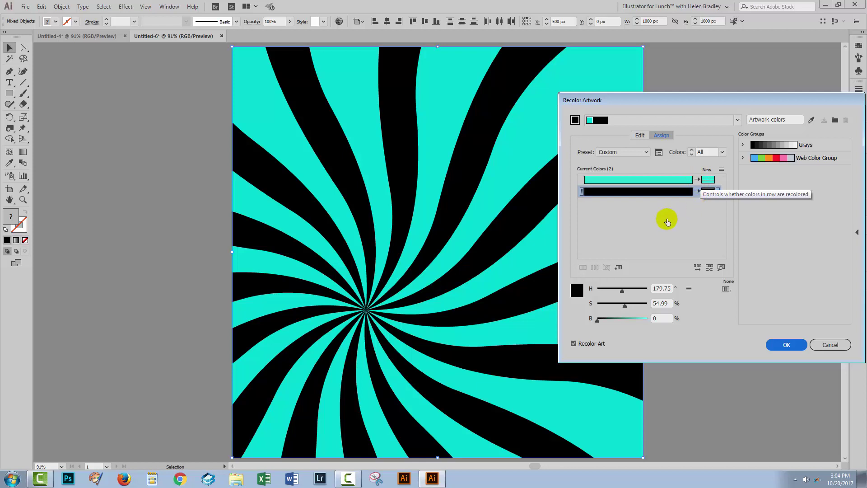
Step: On the Edit colour wheel, brighten the black stripes and shift the turquoise toward blue
click(635, 139)
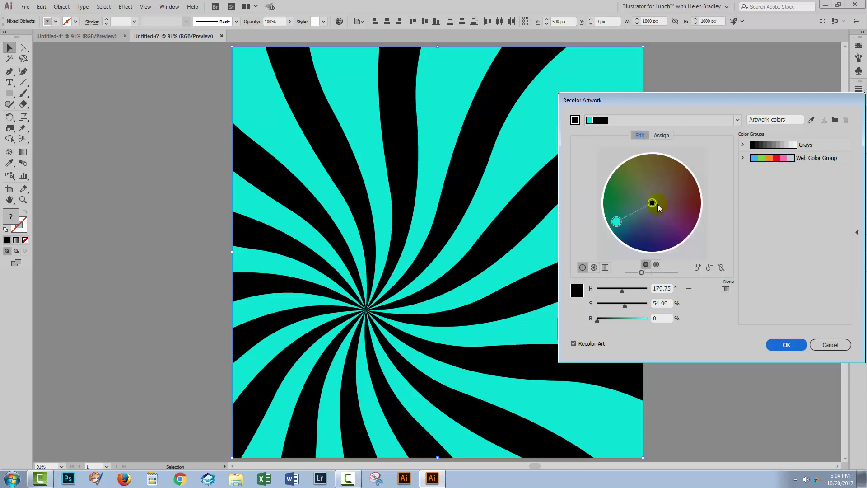
drag(651, 204, 646, 193)
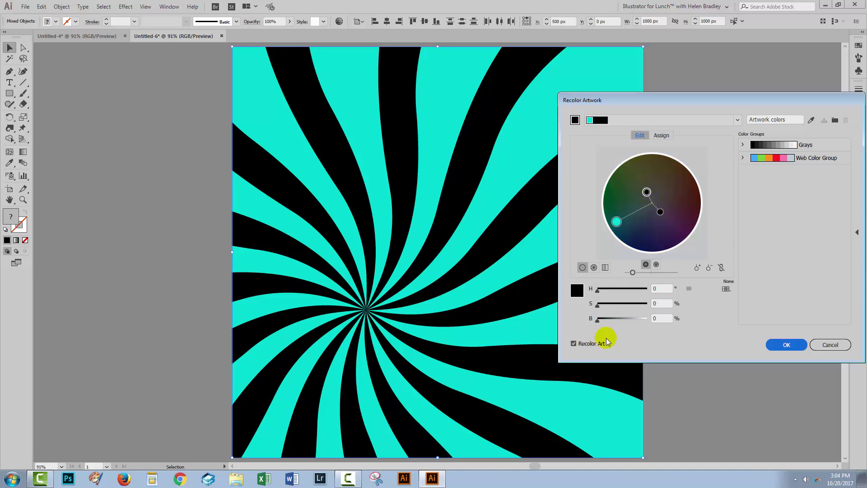
drag(597, 321, 638, 308)
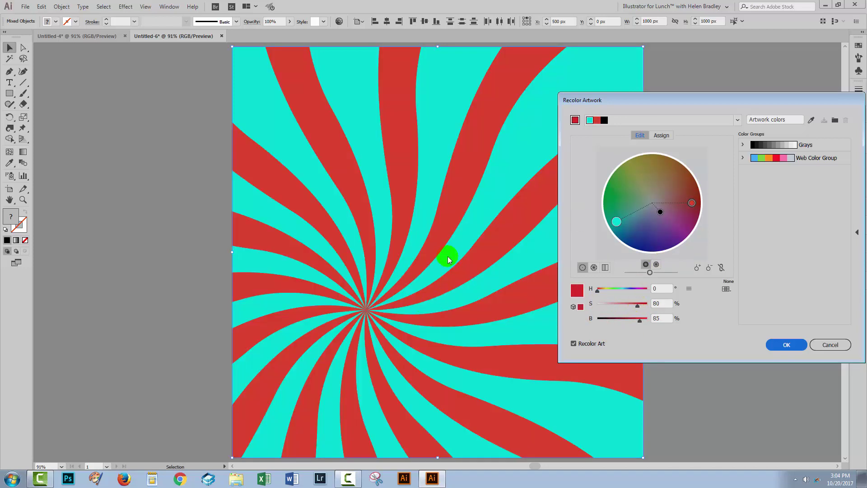
mouse_move(597, 289)
mouse_down()
mouse_move(605, 289)
mouse_move(598, 289)
mouse_up()
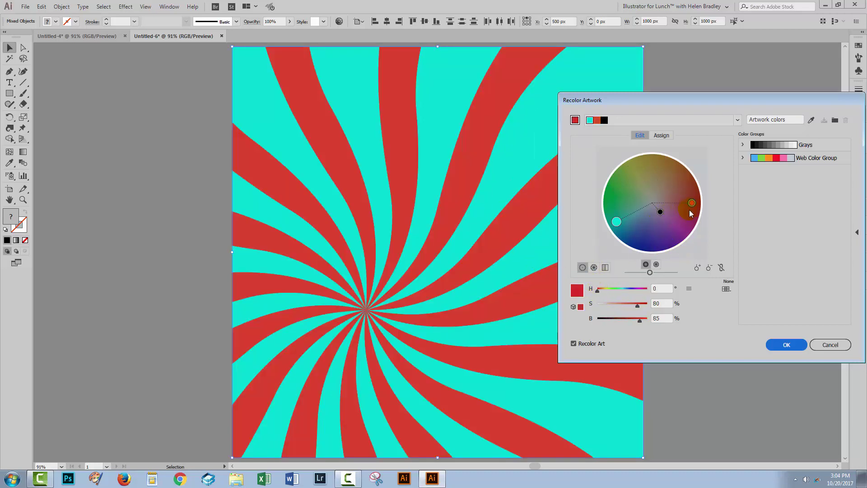
drag(696, 209, 683, 220)
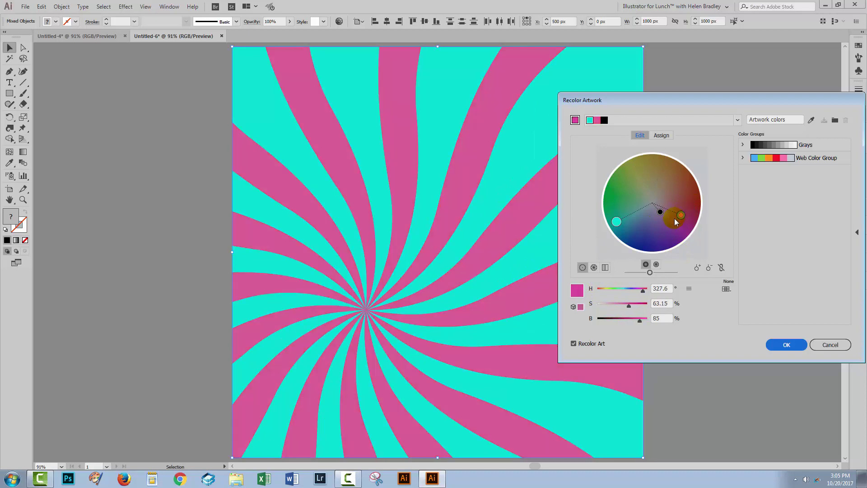
mouse_move(616, 222)
mouse_down()
mouse_move(663, 233)
mouse_move(676, 215)
mouse_move(674, 196)
mouse_move(686, 193)
mouse_up()
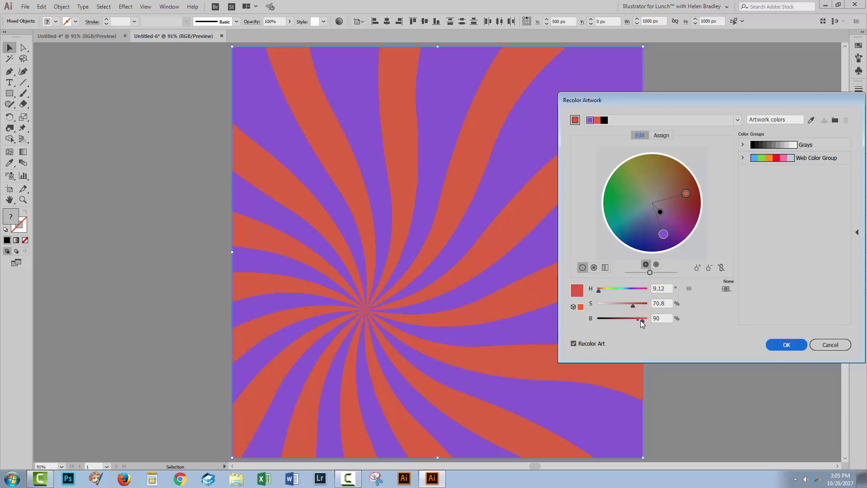
Step: Fine-tune the stripes to red-orange and tan, and save them as a new colour group
drag(639, 319, 626, 305)
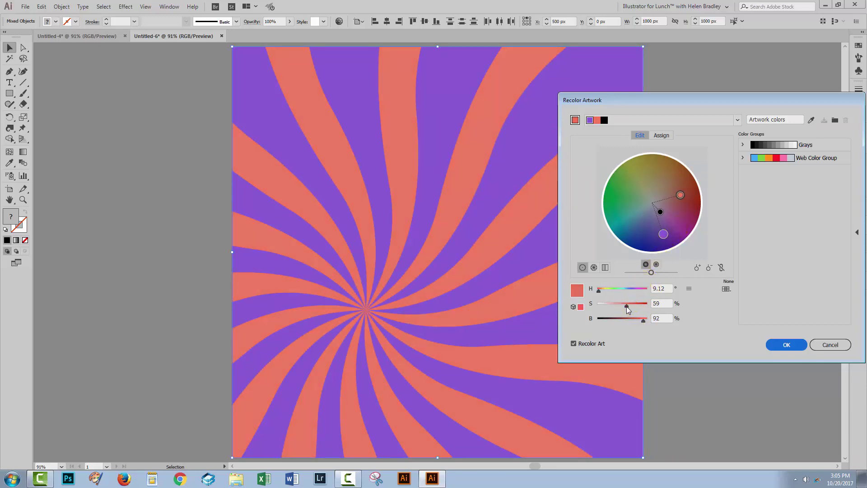
drag(627, 306, 639, 307)
drag(687, 194, 695, 193)
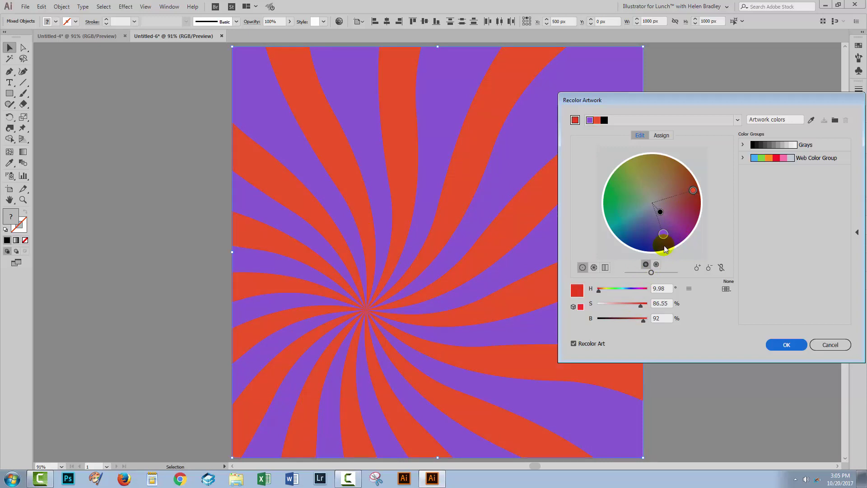
mouse_move(663, 233)
mouse_down()
mouse_move(686, 205)
mouse_move(660, 184)
mouse_move(687, 187)
mouse_up()
click(692, 190)
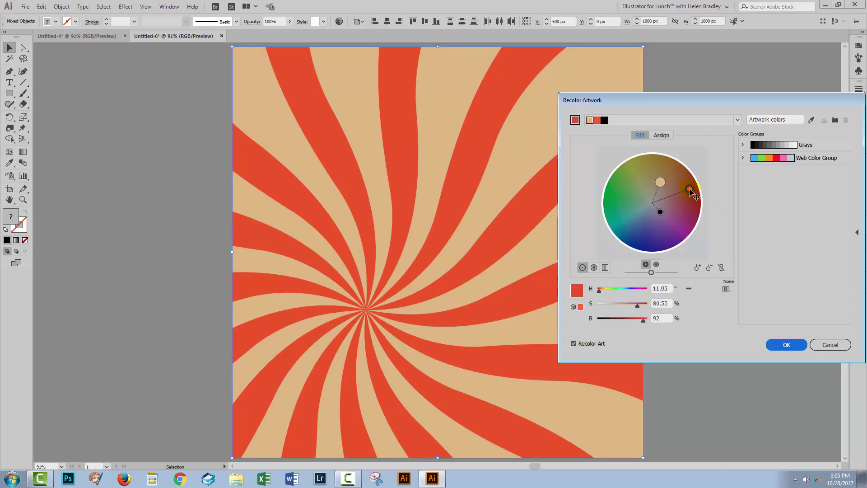
click(660, 182)
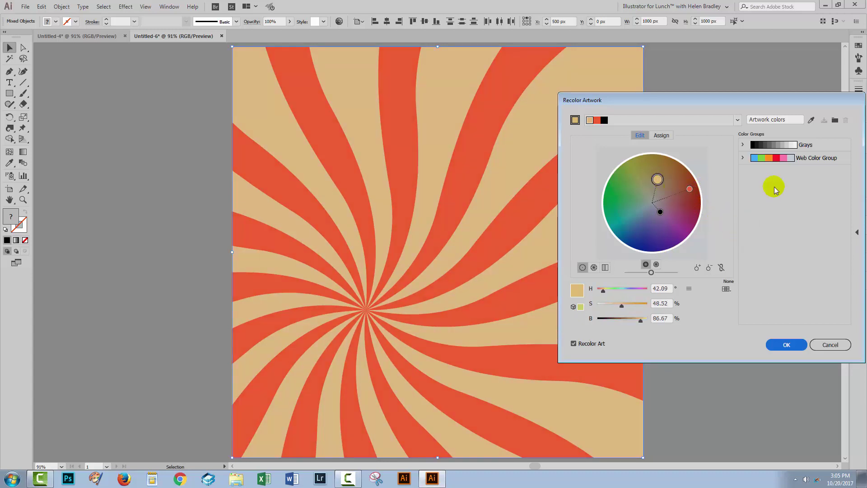
click(834, 121)
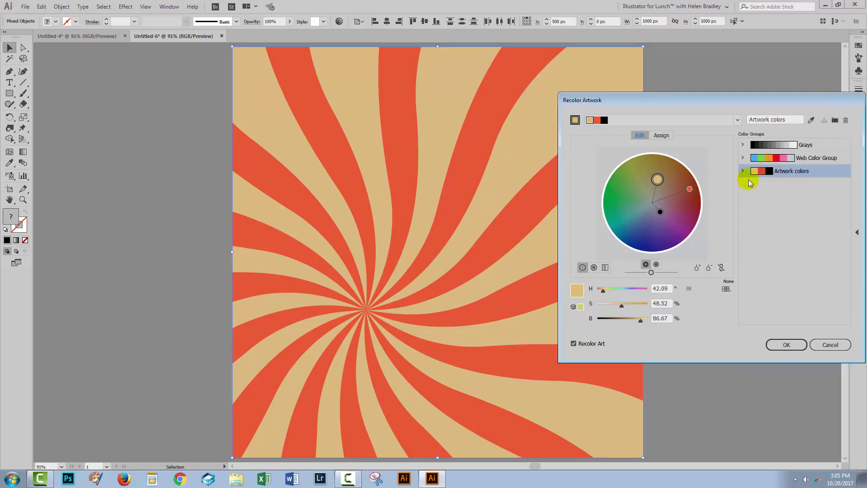
Step: Accept the Recolor Artwork changes with OK and deselect the artwork
click(785, 345)
click(72, 371)
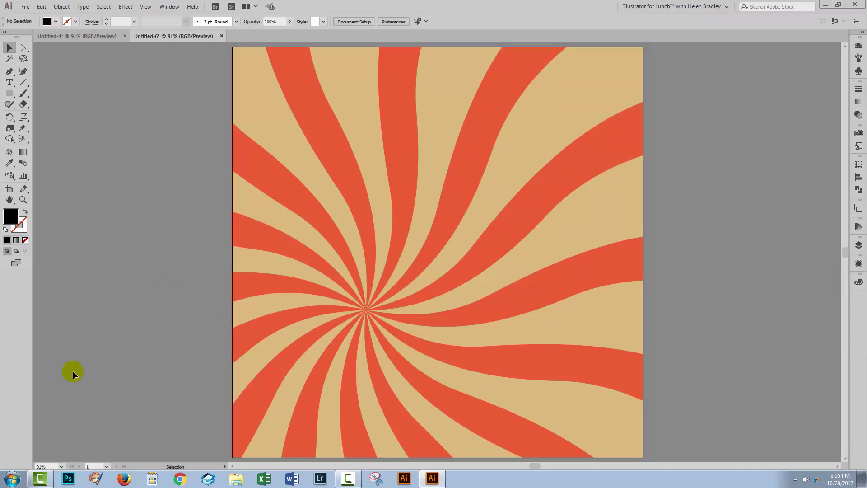